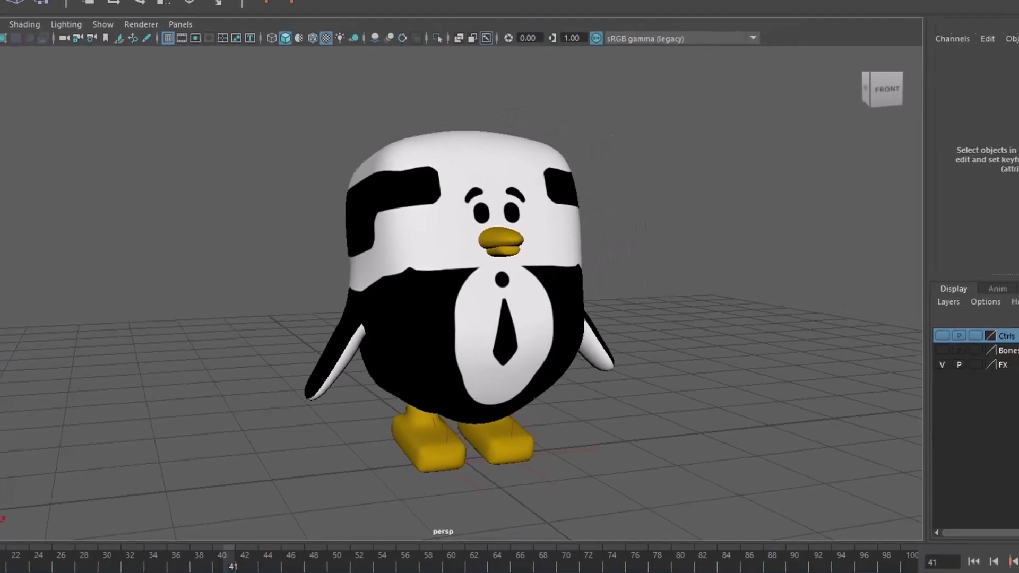
Toggle the rig's control curves, skeleton joints and penguin mesh on and off to inspect the rig
{"action": "left_click", "coordinate": [879, 332]}
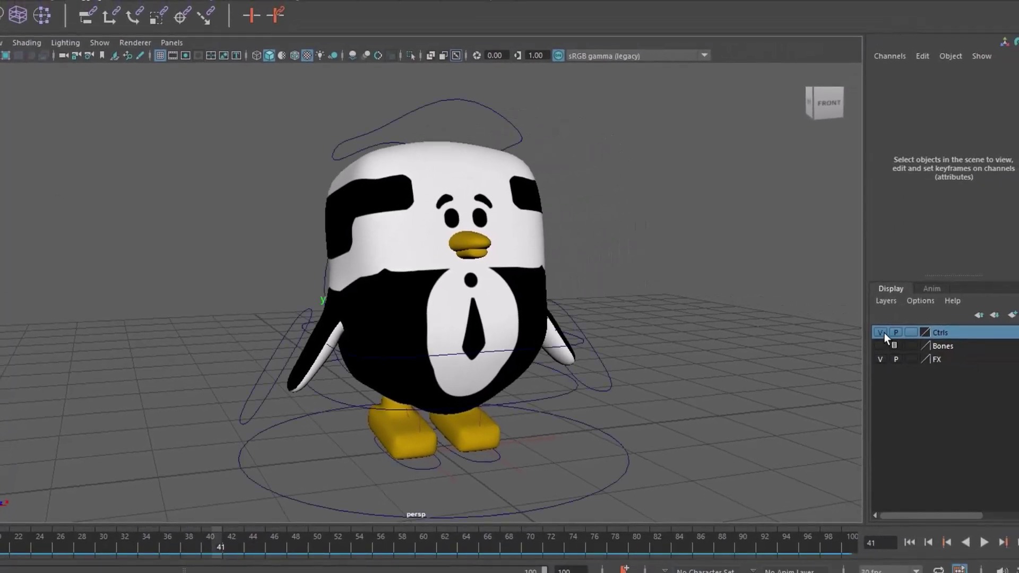
{"action": "left_click_drag", "start_coordinate": [884, 333], "coordinate": [883, 358]}
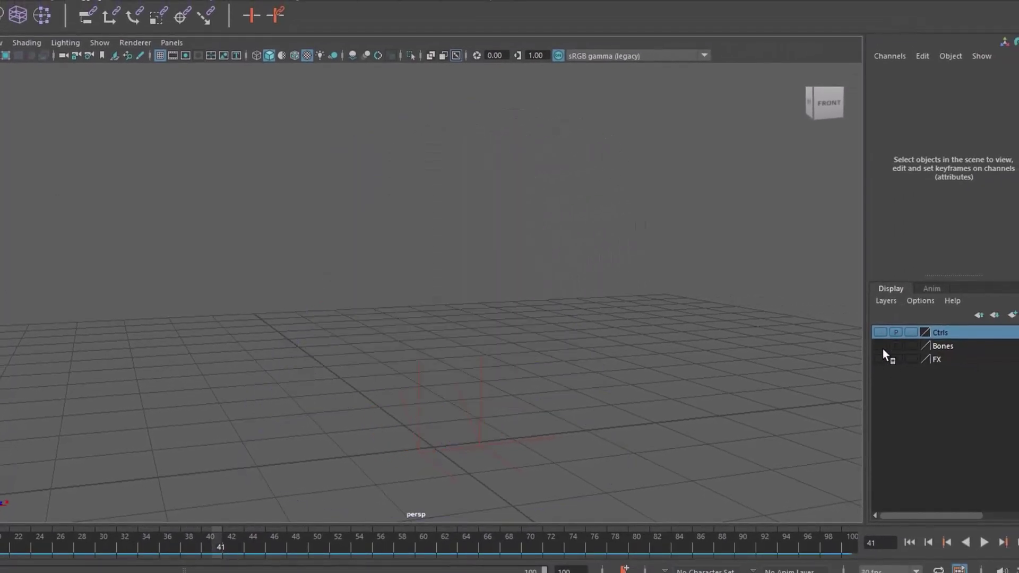
{"action": "left_click", "coordinate": [883, 349]}
{"action": "left_click", "coordinate": [883, 347]}
{"action": "left_click", "coordinate": [883, 359]}
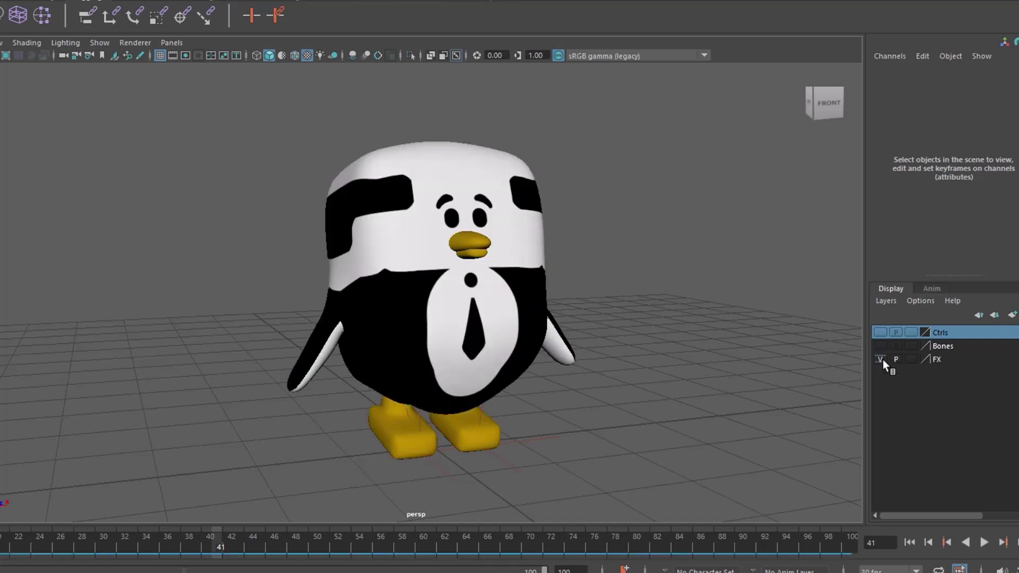
{"action": "left_click", "coordinate": [884, 359]}
{"action": "left_click", "coordinate": [883, 359]}
{"action": "left_click", "coordinate": [879, 346]}
{"action": "left_click", "coordinate": [879, 346]}
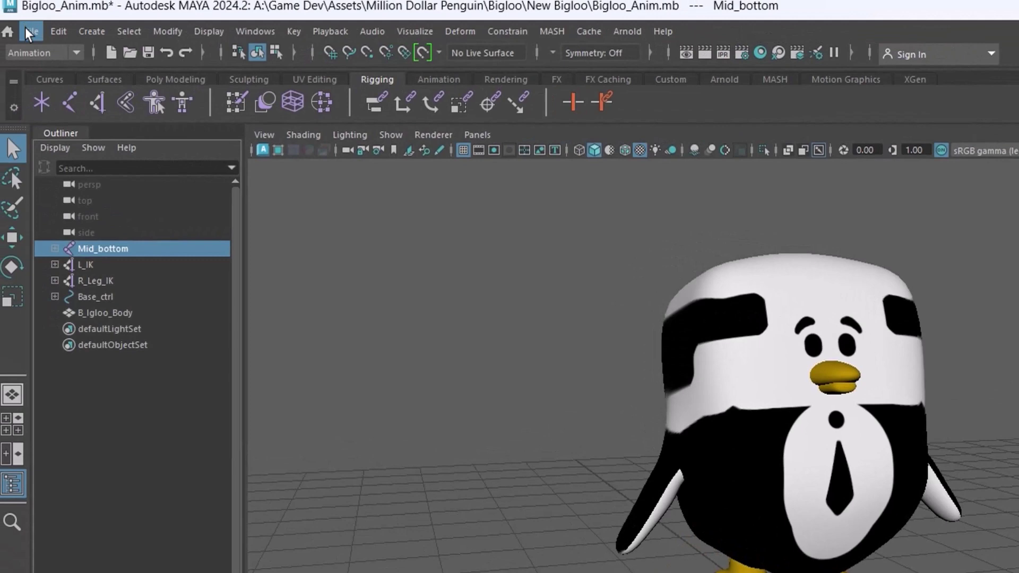
Send the whole scene to Unity as Bigloo.fbx, keeping Constraints and Skeleton Definitions checked
{"action": "left_click", "coordinate": [25, 31]}
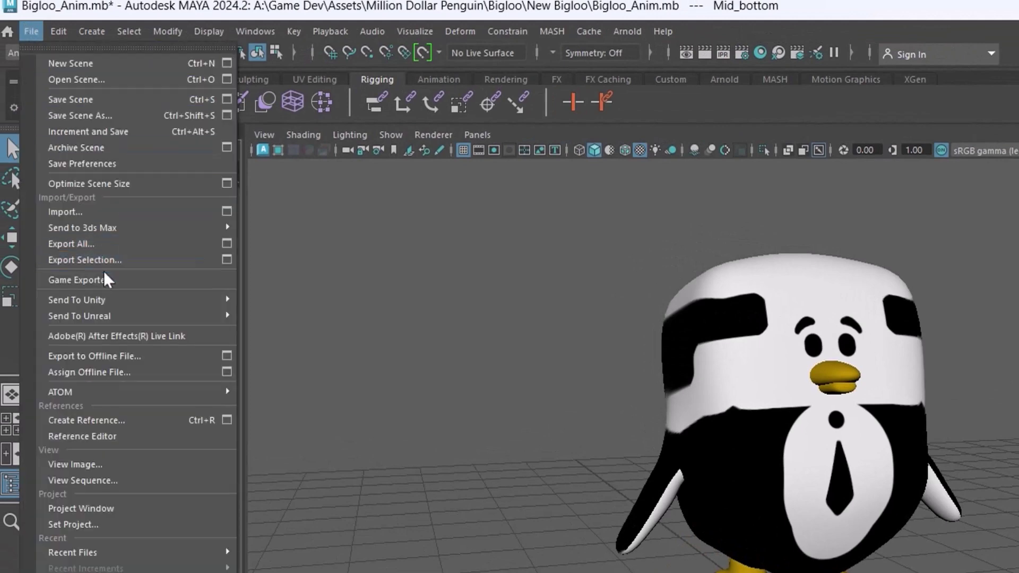
{"action": "mouse_move", "coordinate": [106, 304]}
{"action": "left_click", "coordinate": [286, 301]}
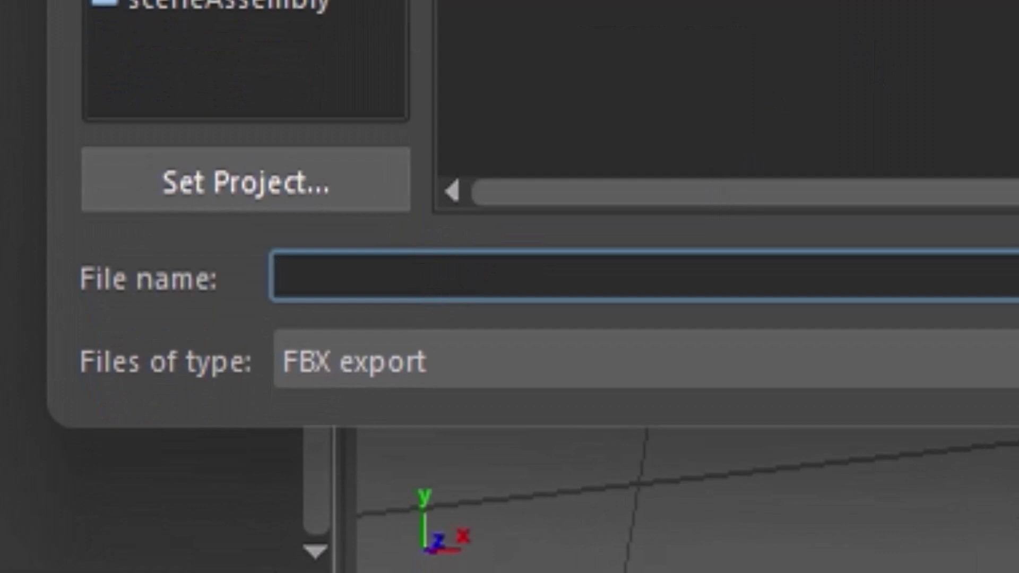
{"action": "type", "text": "Big"}
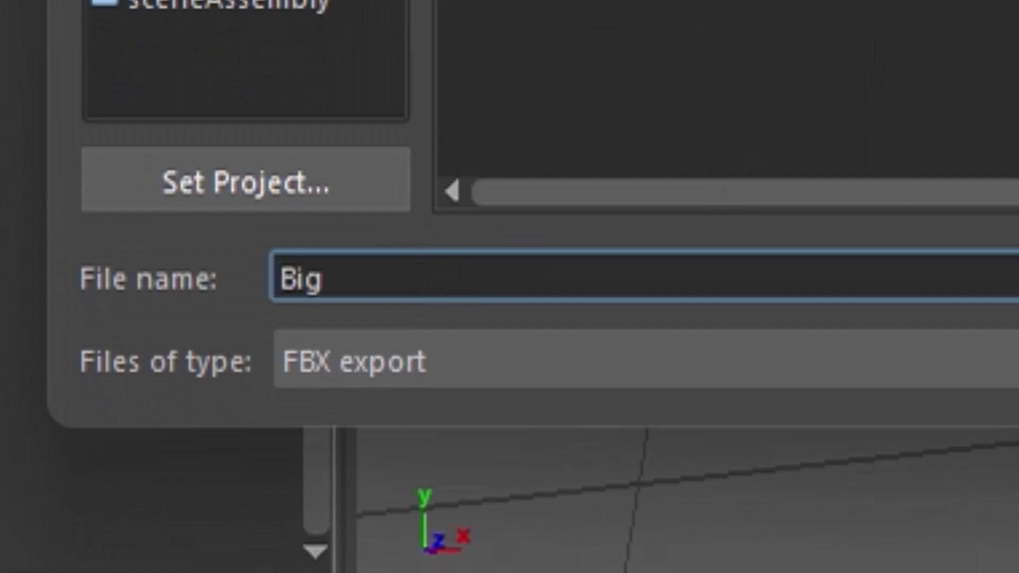
{"action": "type", "text": "loo"}
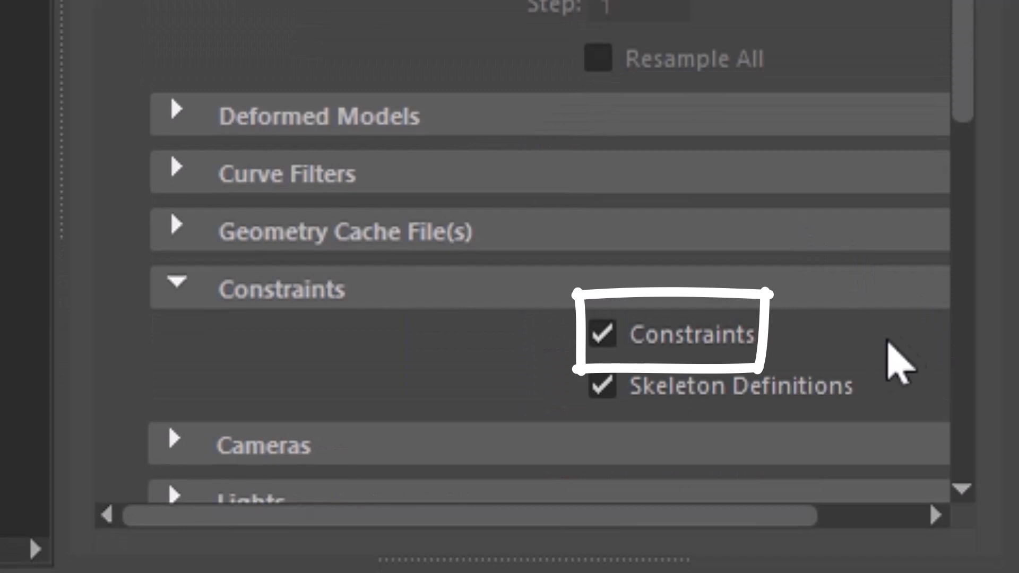
{"action": "scroll", "coordinate": [872, 368], "scroll_direction": "down", "scroll_amount": 4}
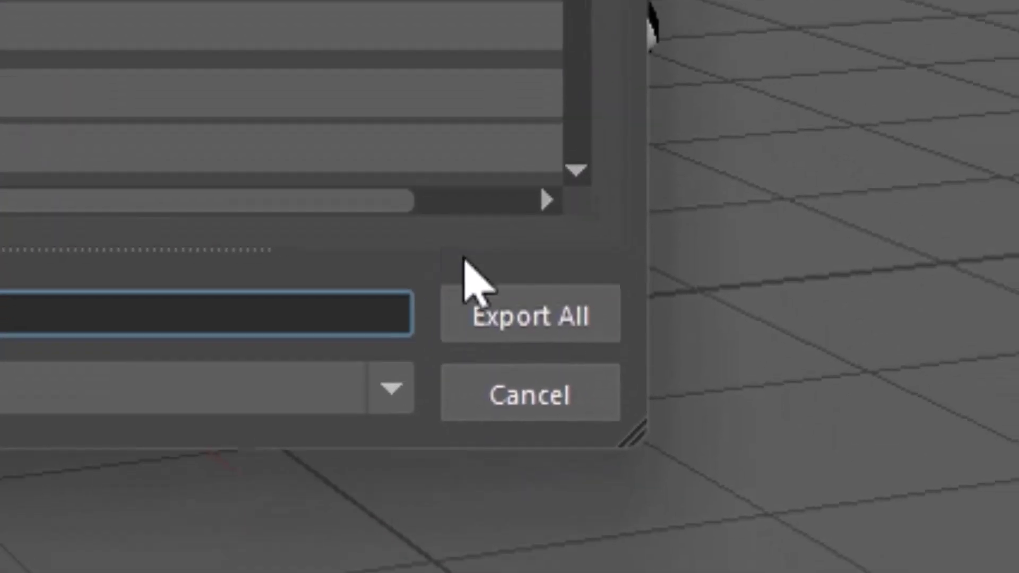
{"action": "left_click", "coordinate": [522, 298]}
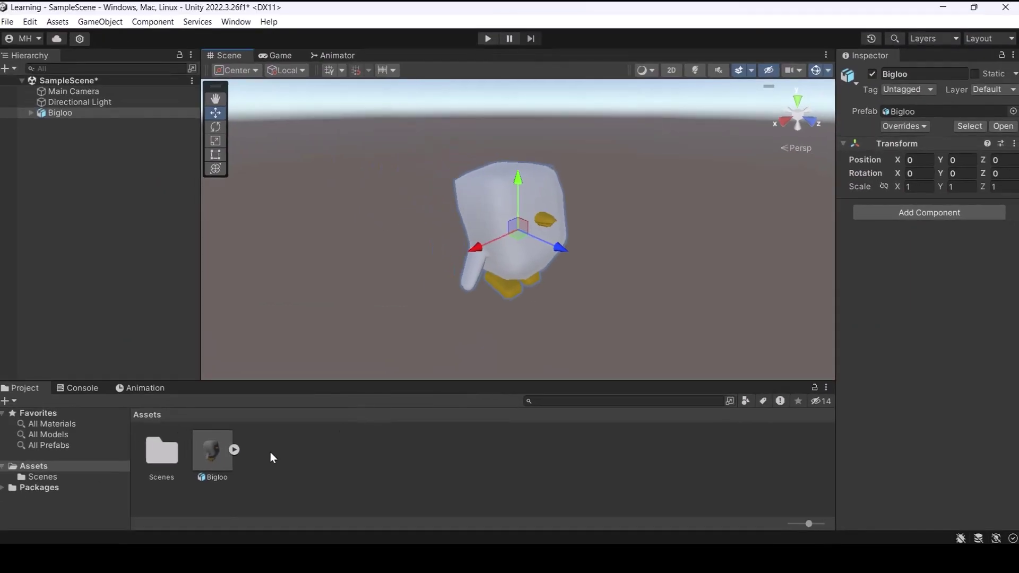
Import the Bigloo_UV-color texture file into the Assets folder, then deselect it
{"action": "right_click", "coordinate": [278, 452]}
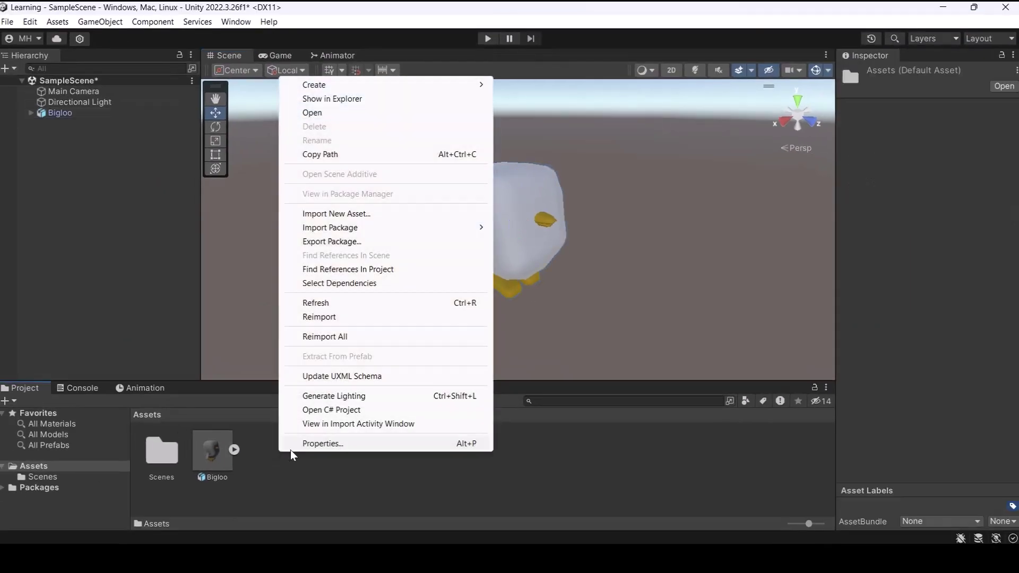
{"action": "left_click", "coordinate": [392, 219]}
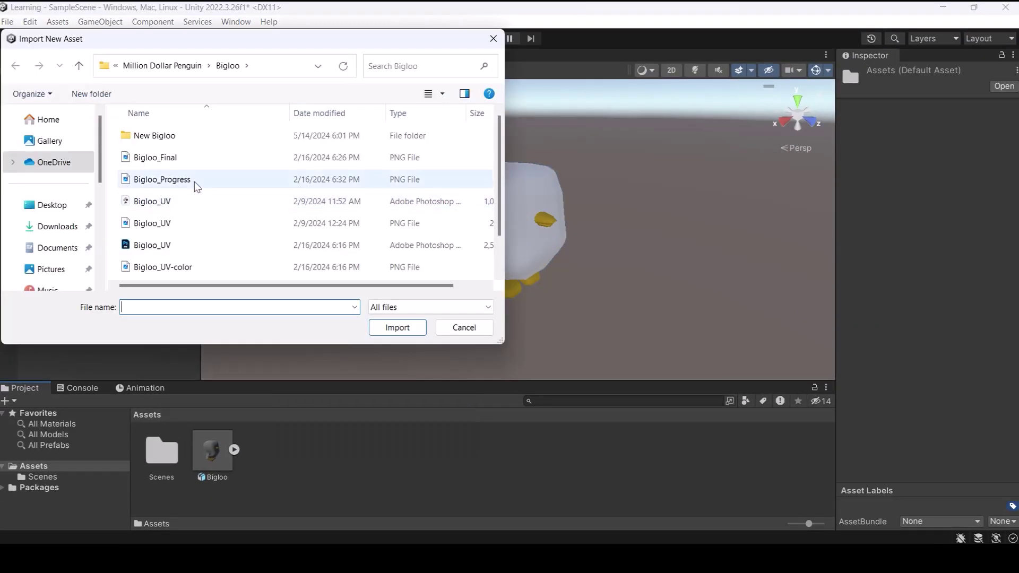
{"action": "left_click", "coordinate": [195, 268]}
{"action": "left_click", "coordinate": [395, 327]}
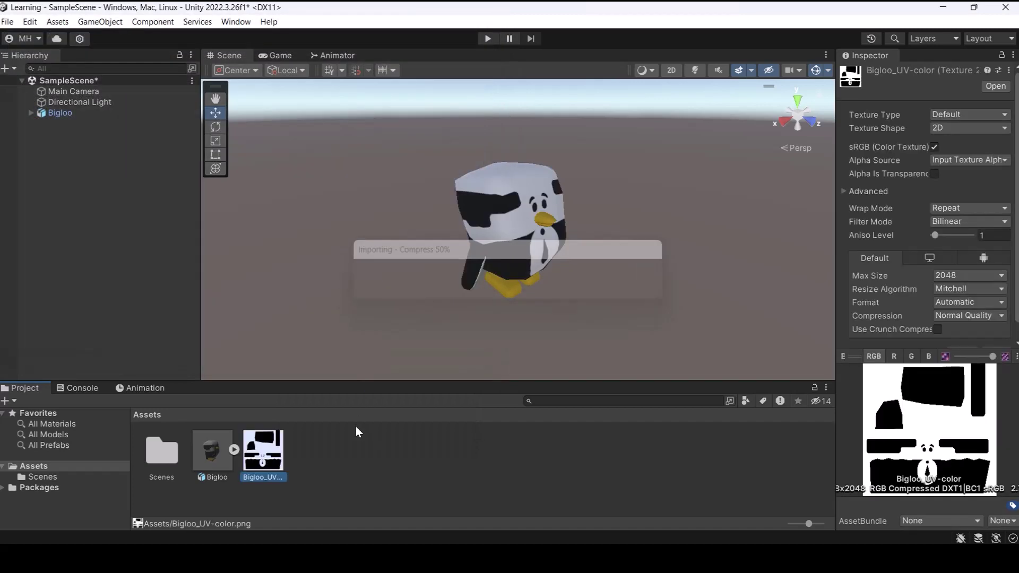
{"action": "left_click", "coordinate": [366, 489]}
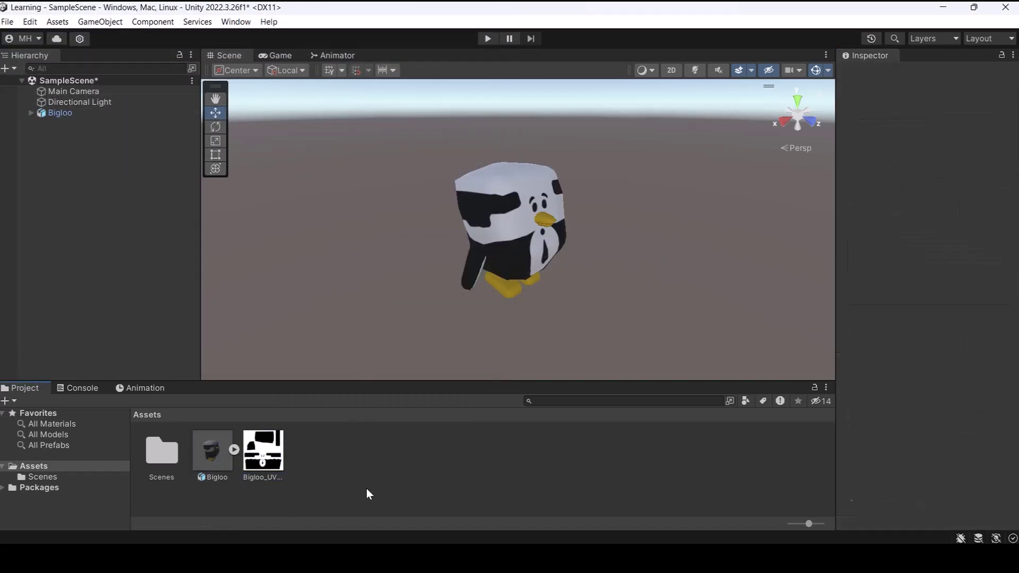
Preview Bigloo's Take 001 clip enlarged and facing front, playing it then pausing
{"action": "left_click", "coordinate": [202, 460]}
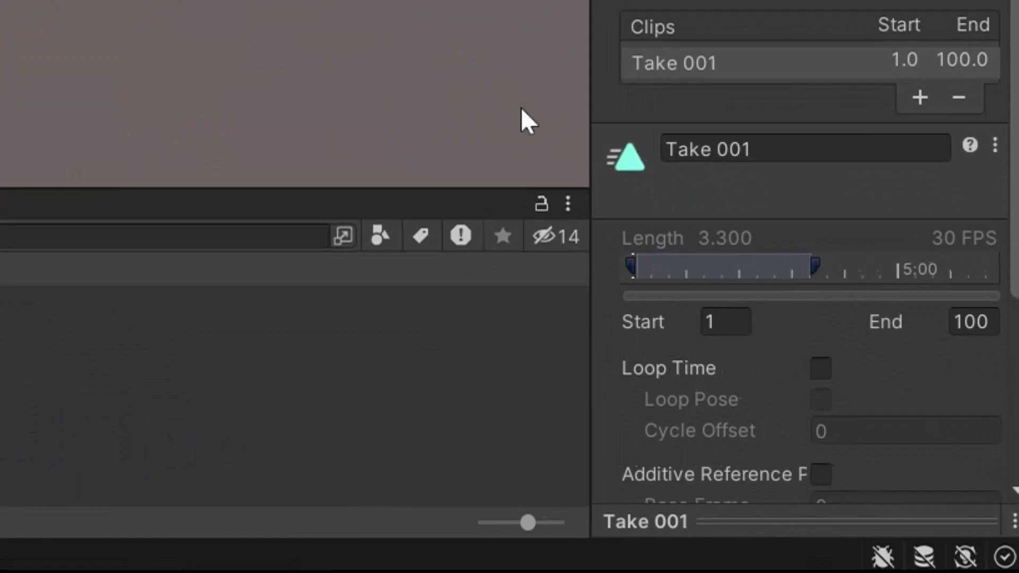
{"action": "left_click", "coordinate": [622, 517]}
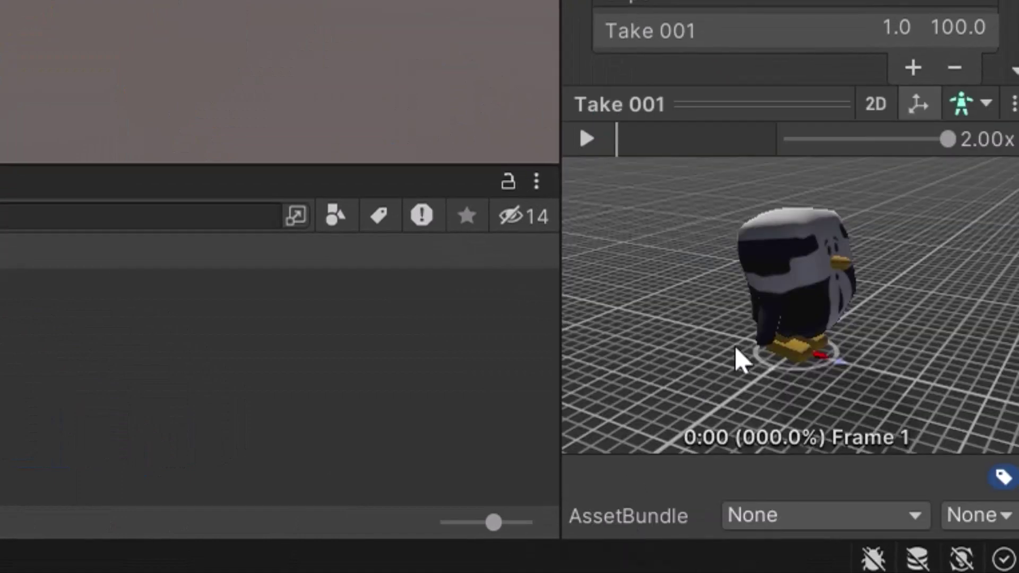
{"action": "left_click_drag", "start_coordinate": [737, 343], "coordinate": [691, 341]}
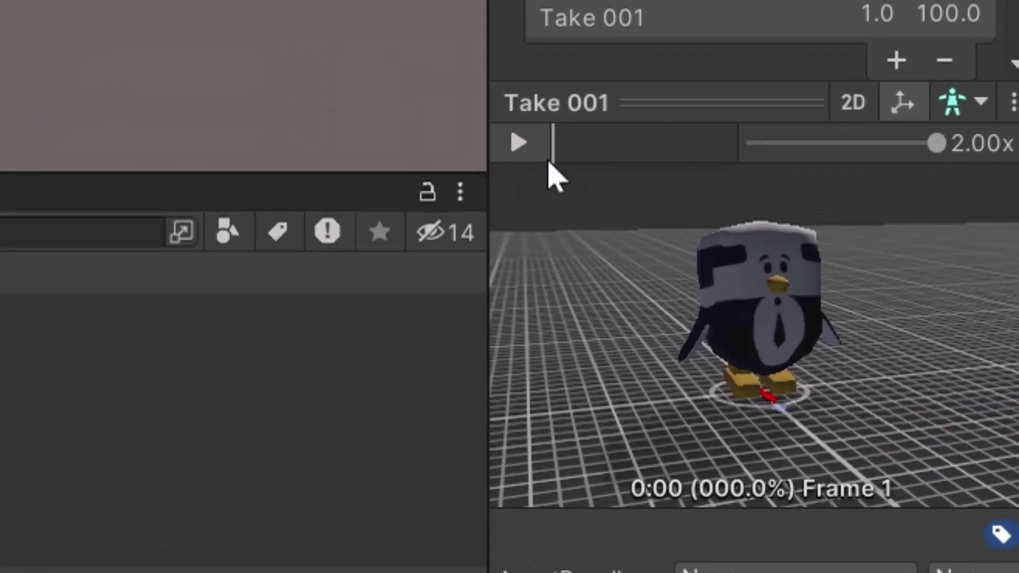
{"action": "left_click", "coordinate": [599, 143]}
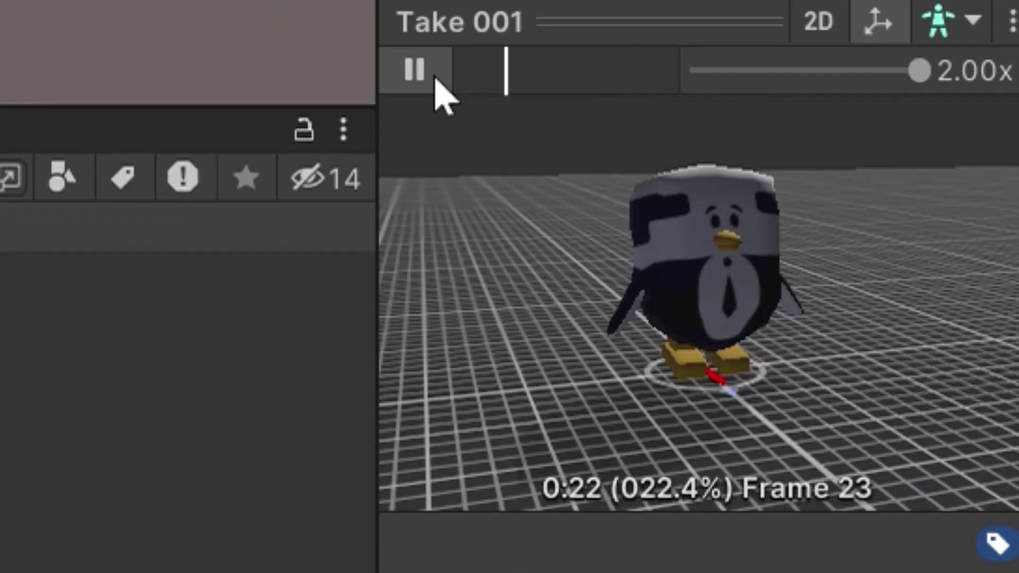
{"action": "left_click", "coordinate": [434, 78]}
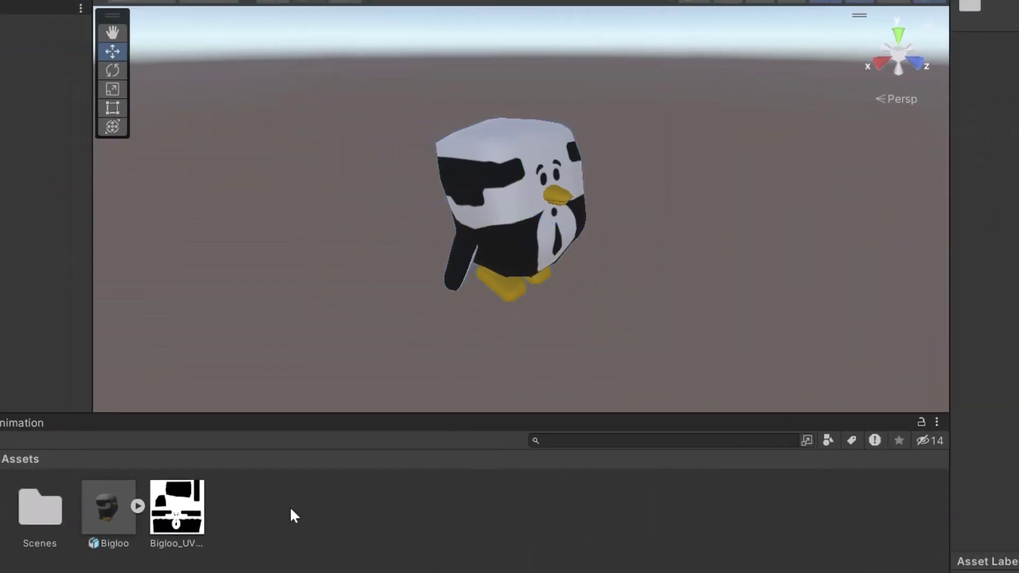
Create a Bigloo_Anim_Ctrl animator controller and assign it to the Bigloo penguin
{"action": "right_click", "coordinate": [290, 507]}
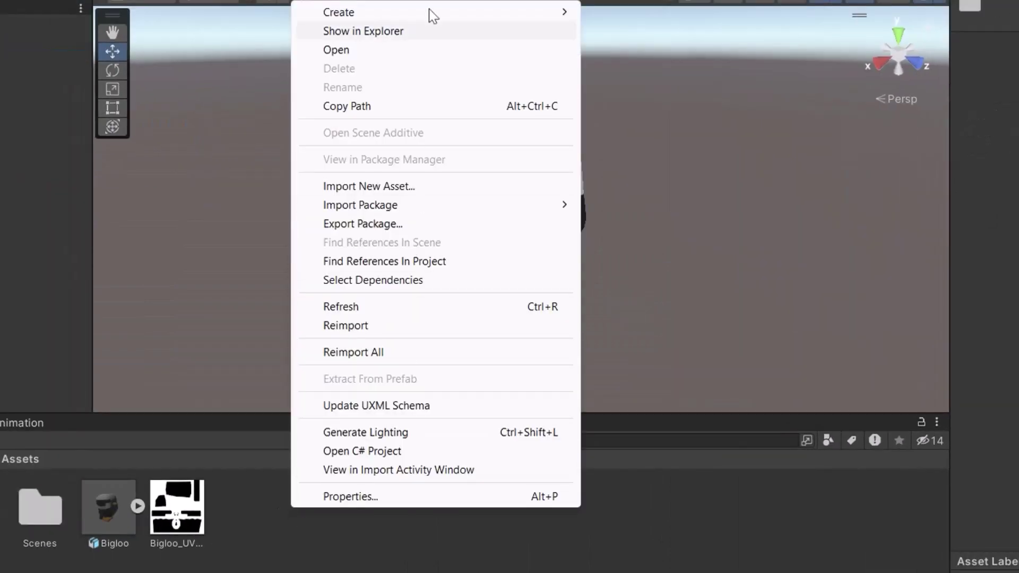
{"action": "mouse_move", "coordinate": [410, 11]}
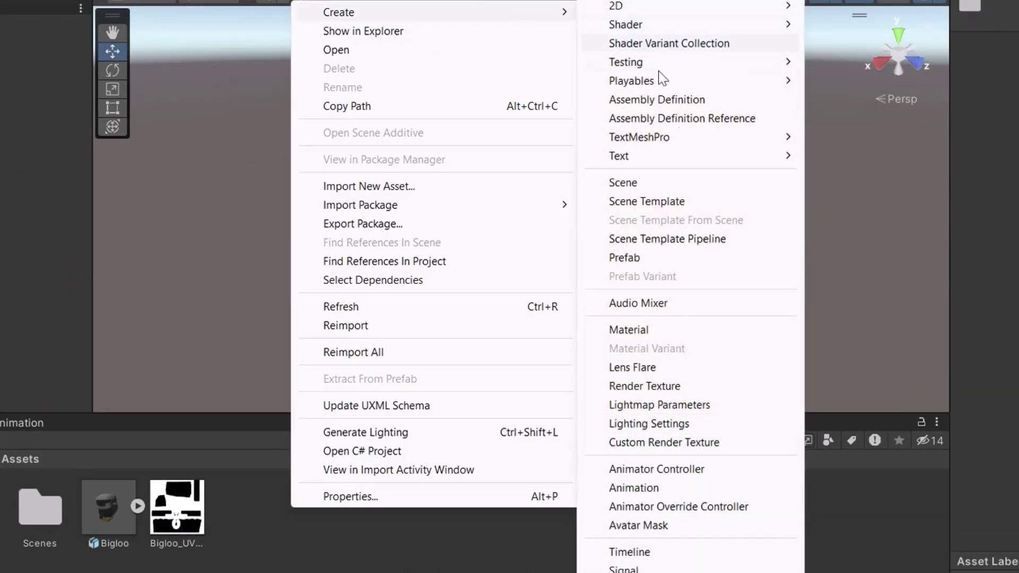
{"action": "left_click", "coordinate": [656, 470]}
{"action": "type", "text": "Bigl"}
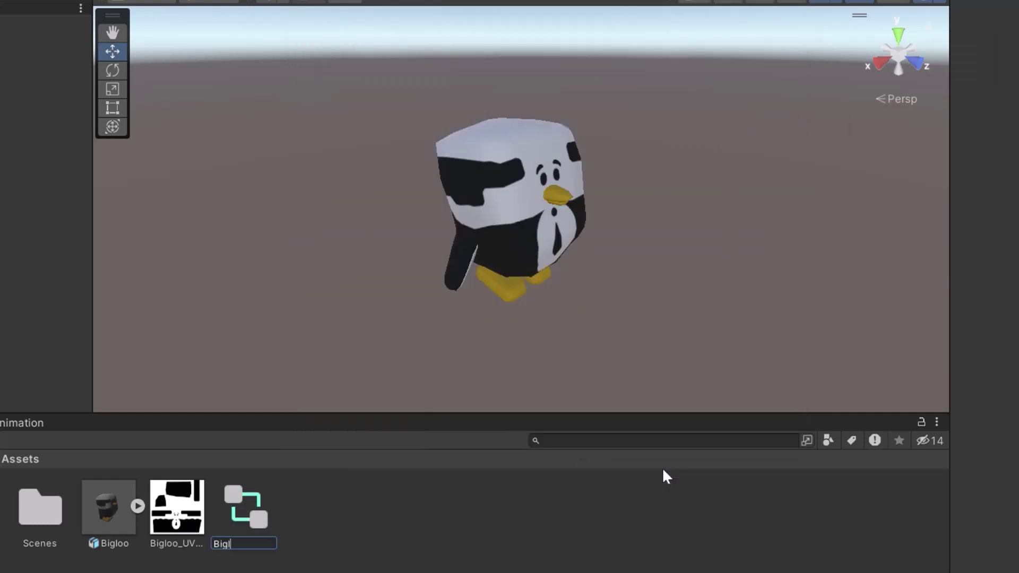
{"action": "key", "text": "Return"}
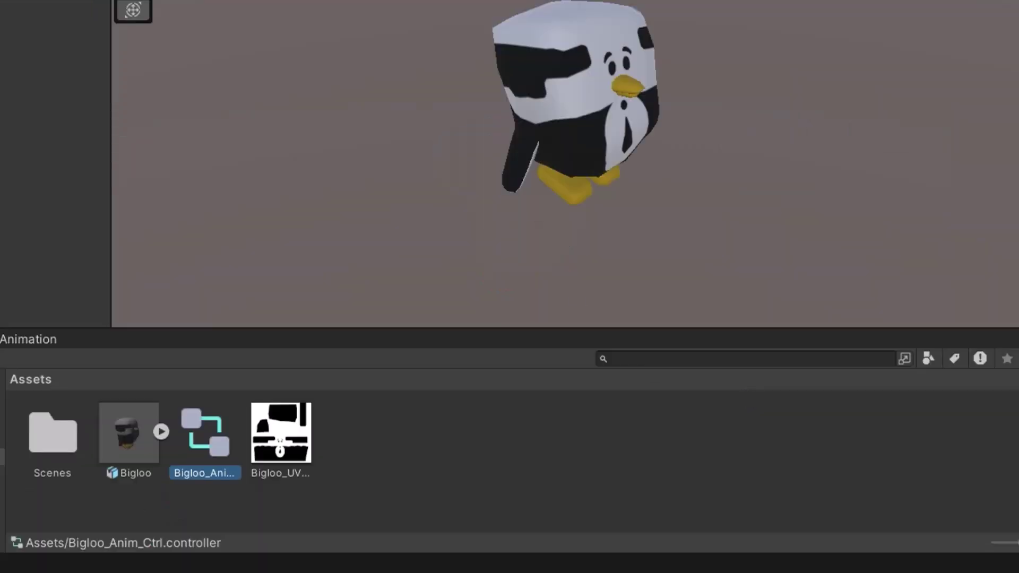
{"action": "left_click_drag", "start_coordinate": [170, 428], "coordinate": [1018, 190]}
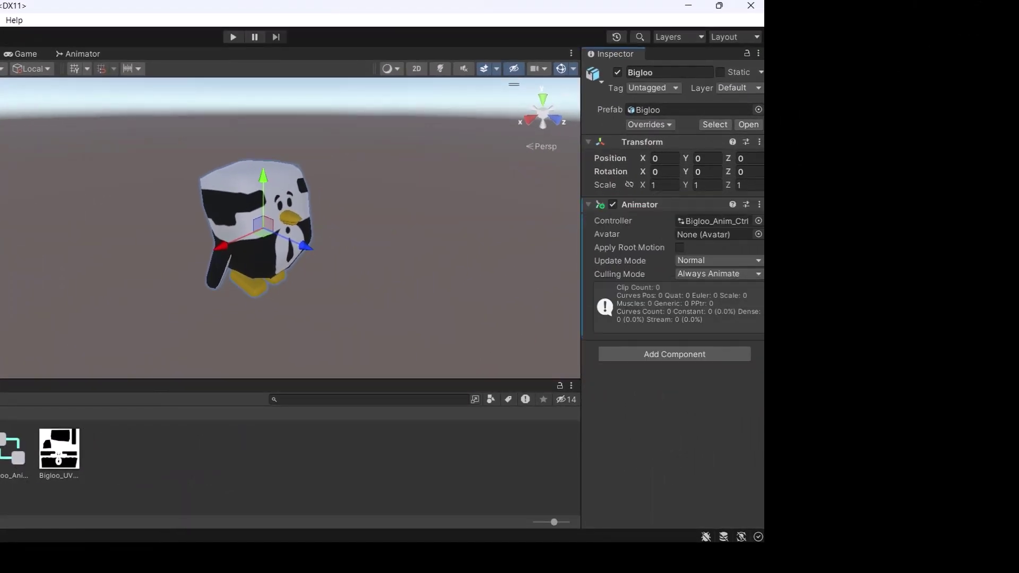
Duplicate Bigloo's Take 001 clip into a standalone animation asset
{"action": "left_click", "coordinate": [0, 448]}
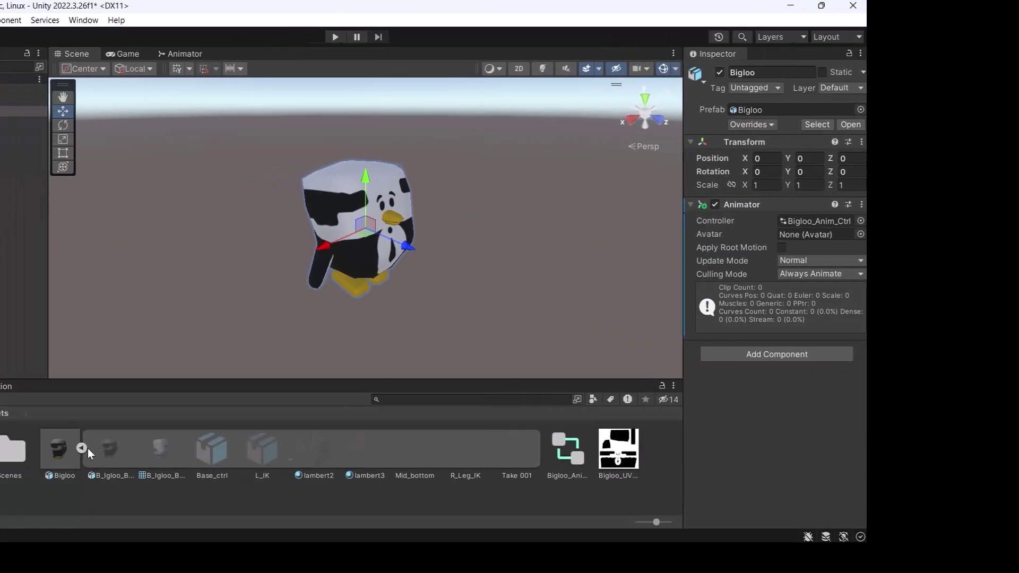
{"action": "left_click", "coordinate": [426, 450]}
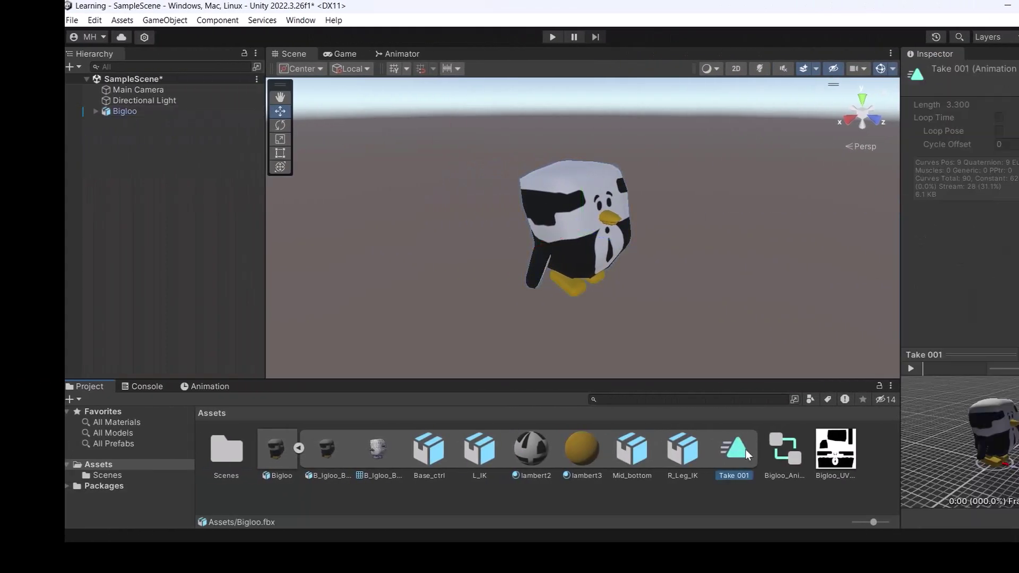
{"action": "key", "text": "ctrl+d"}
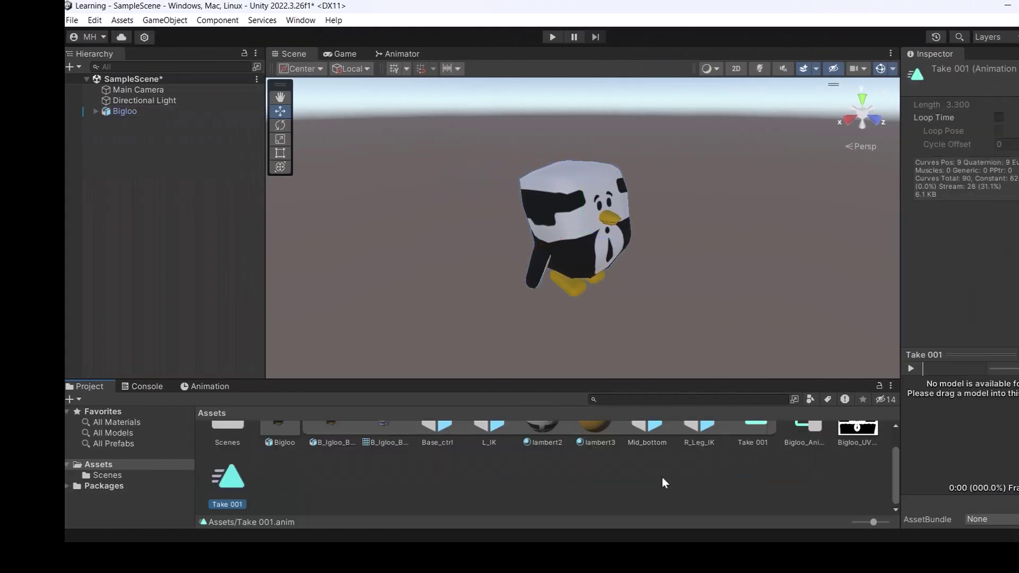
Rename the copied clip to Idle, add it to the Animator graph, and enable Loop Time
{"action": "left_click", "coordinate": [245, 500]}
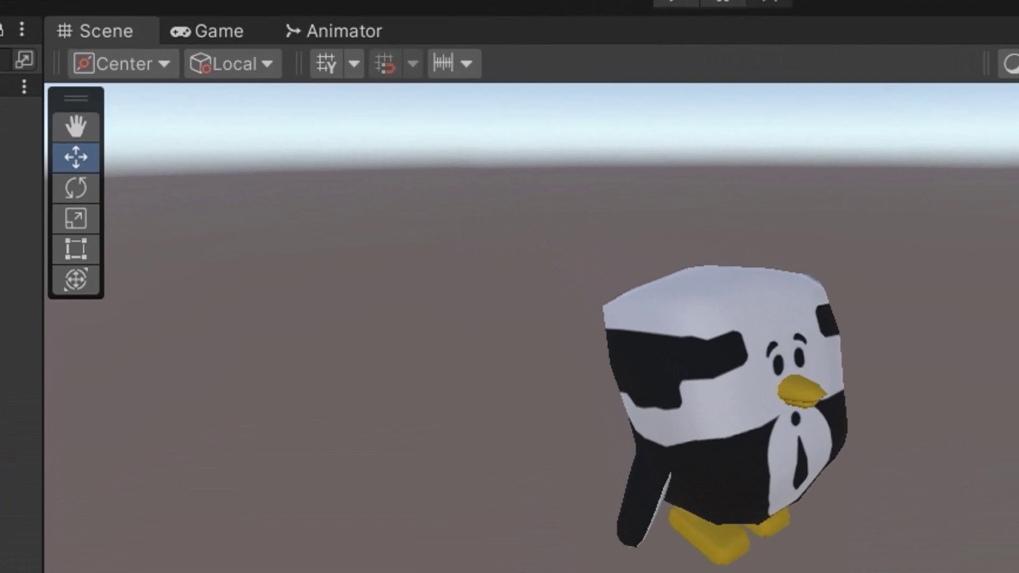
{"action": "left_click", "coordinate": [334, 31]}
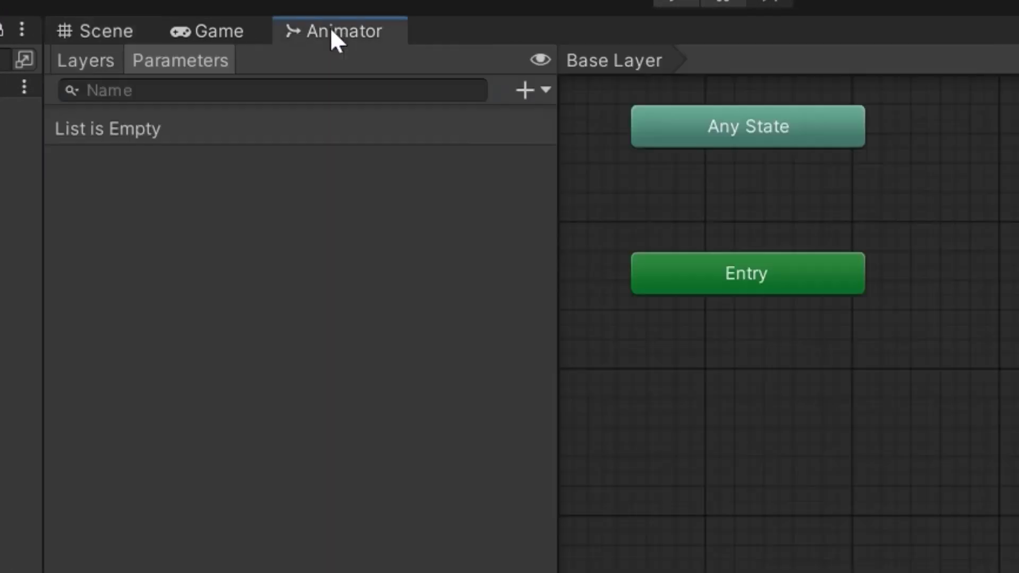
{"action": "left_click_drag", "start_coordinate": [365, 450], "coordinate": [517, 255]}
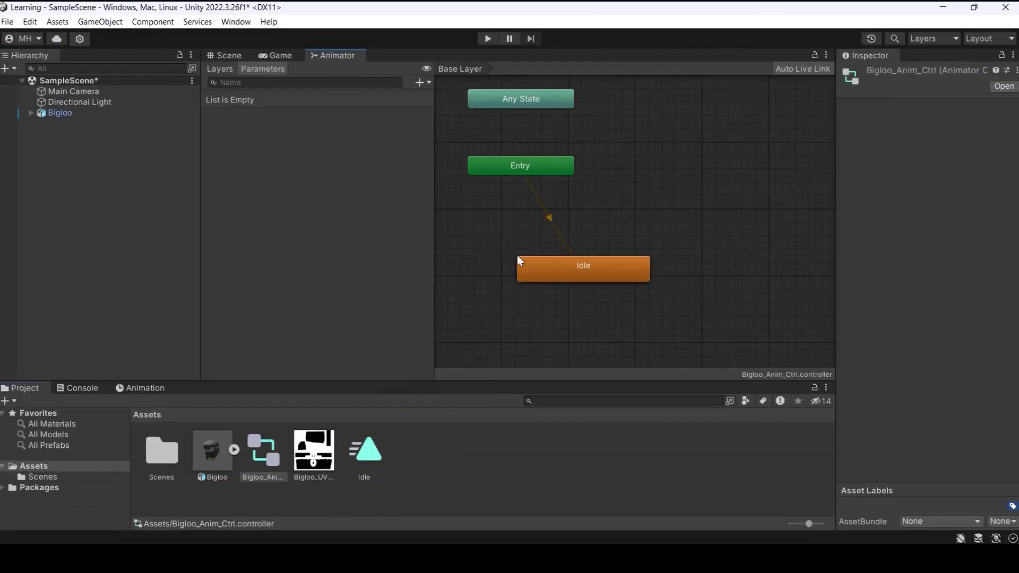
{"action": "left_click", "coordinate": [570, 266]}
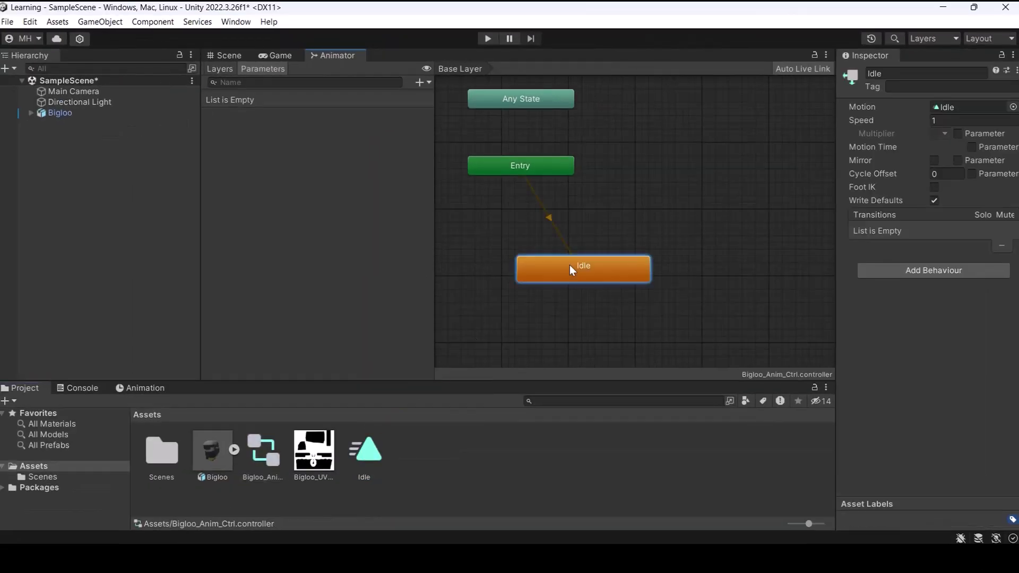
{"action": "double_click", "coordinate": [570, 267]}
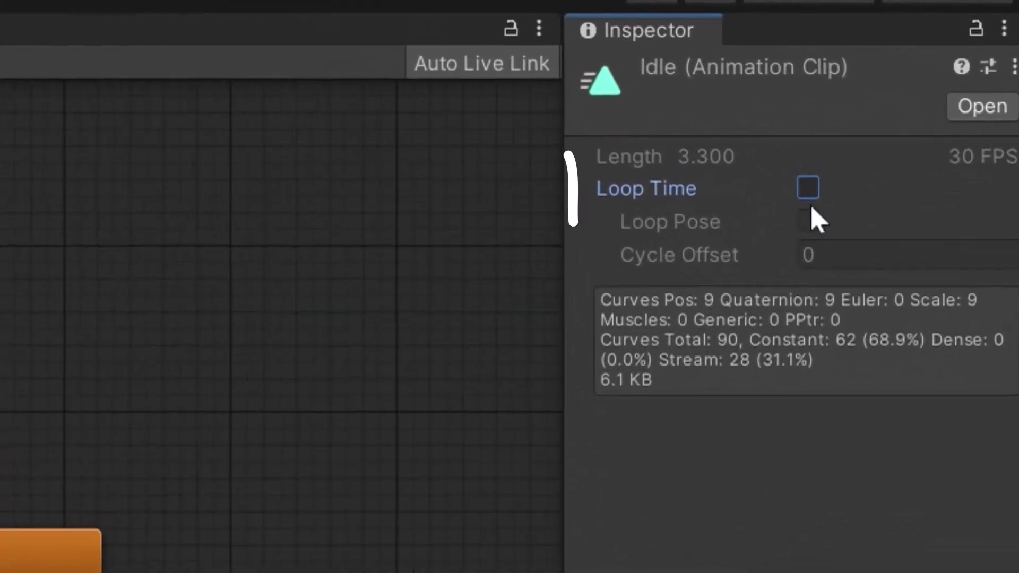
{"action": "left_click", "coordinate": [933, 119]}
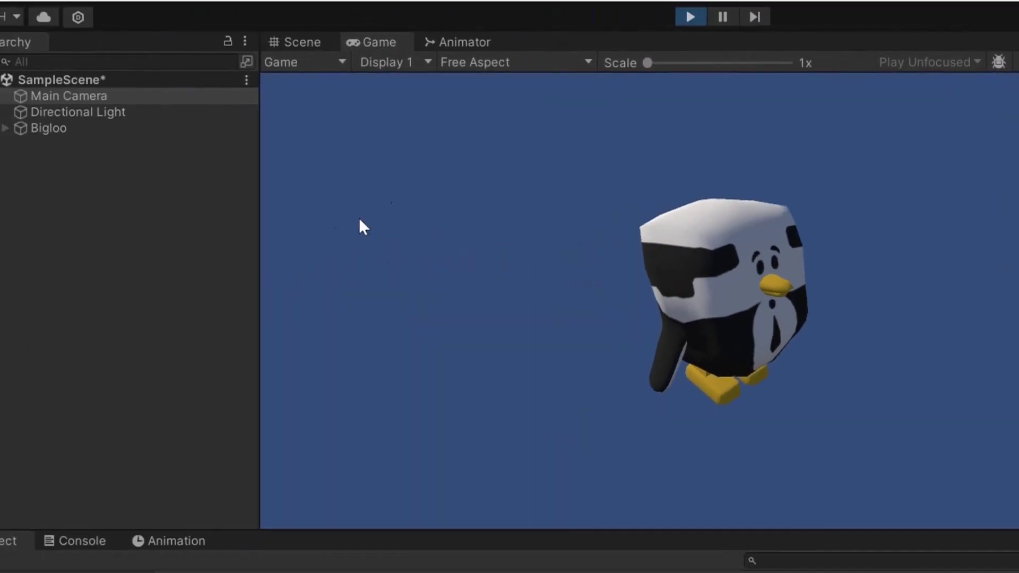
{"action": "left_click", "coordinate": [443, 45]}
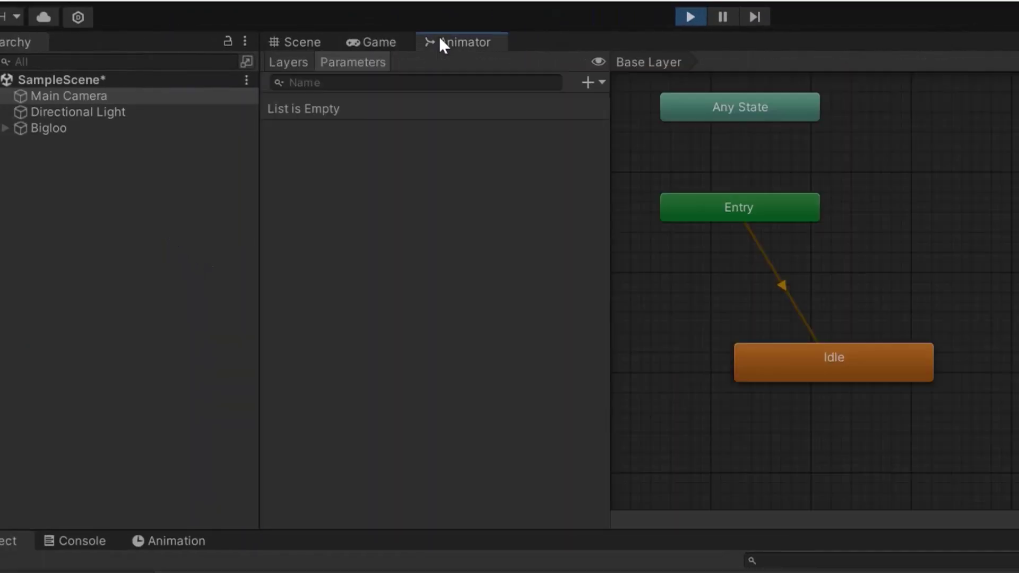
{"action": "left_click", "coordinate": [85, 128]}
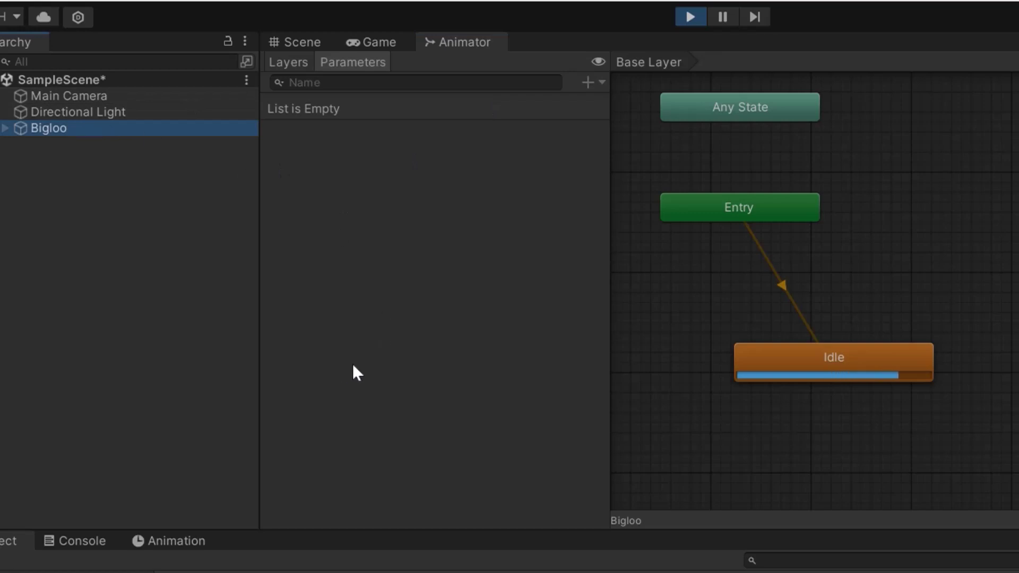
{"action": "left_click", "coordinate": [355, 45]}
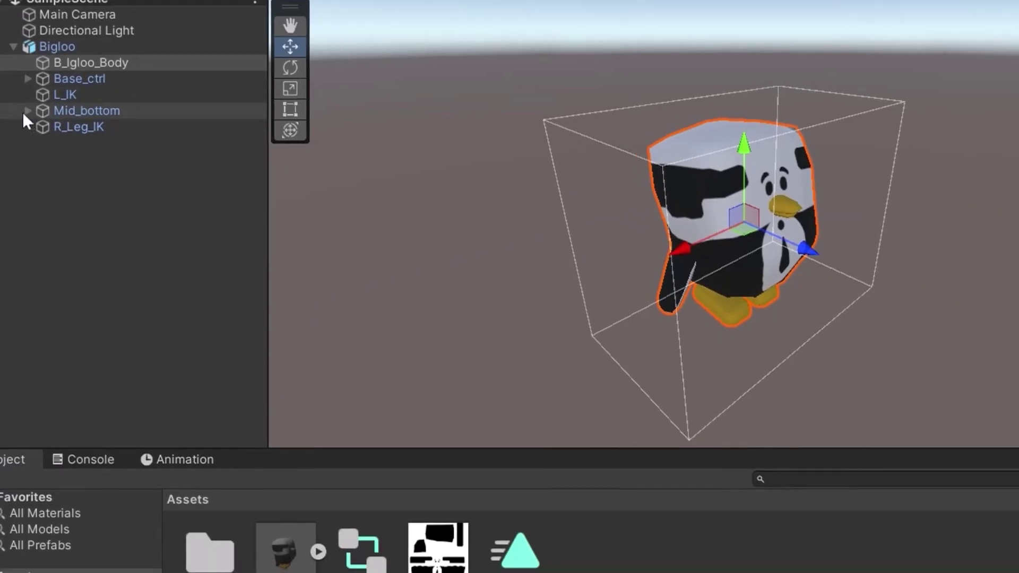
Rotate R_shoulder to raise the penguin's right arm, then tilt the body by rotating joint2
{"action": "left_click", "coordinate": [23, 113]}
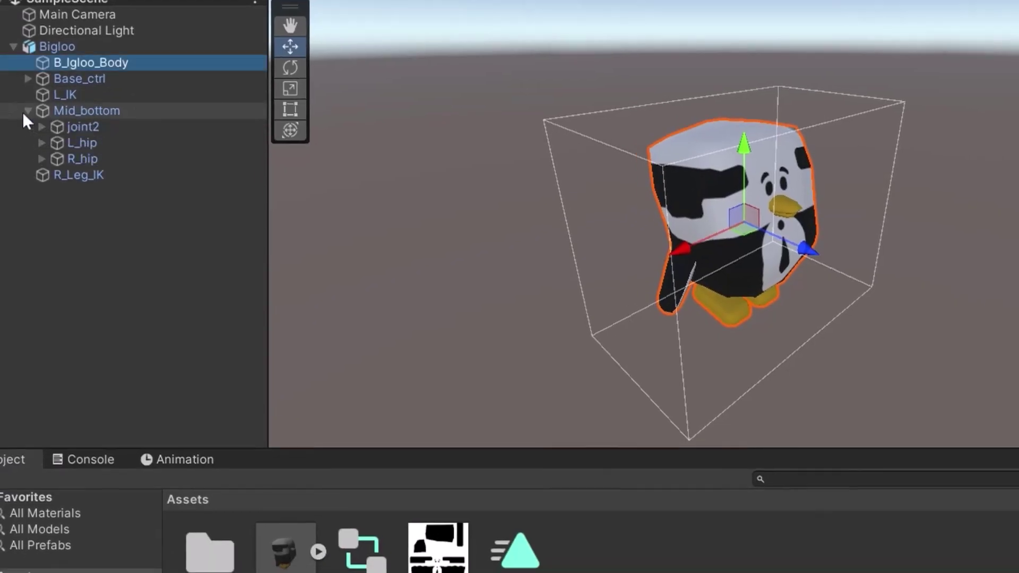
{"action": "left_click", "coordinate": [75, 126]}
{"action": "key", "text": "Right"}
{"action": "left_click", "coordinate": [71, 190]}
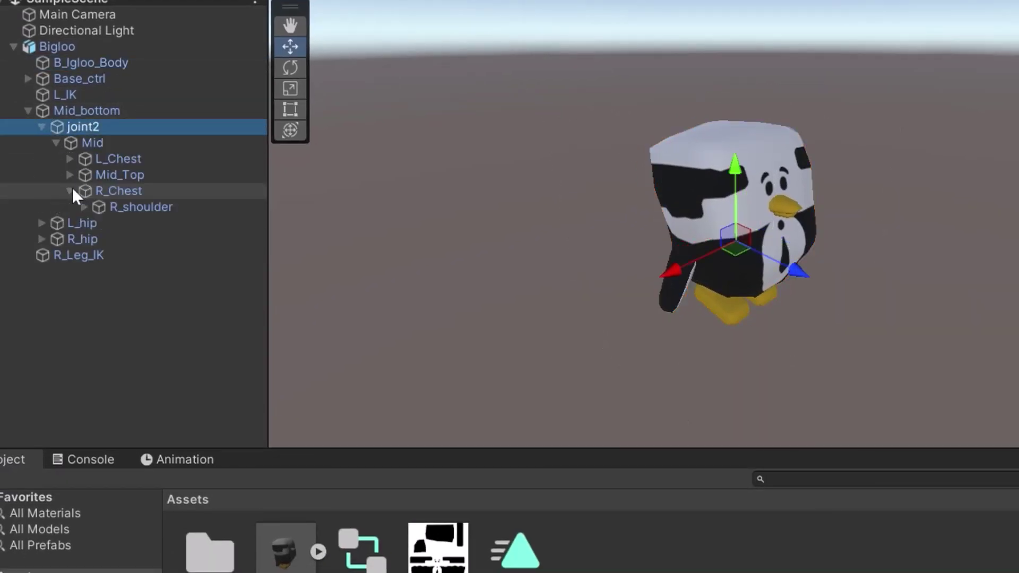
{"action": "left_click", "coordinate": [148, 206]}
{"action": "key", "text": "e"}
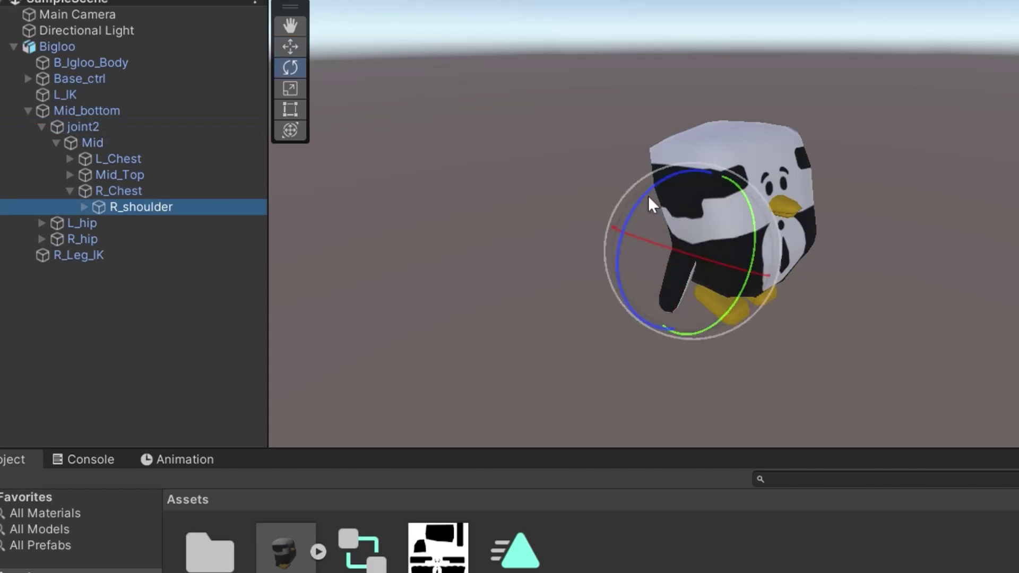
{"action": "left_click_drag", "start_coordinate": [648, 195], "coordinate": [617, 202]}
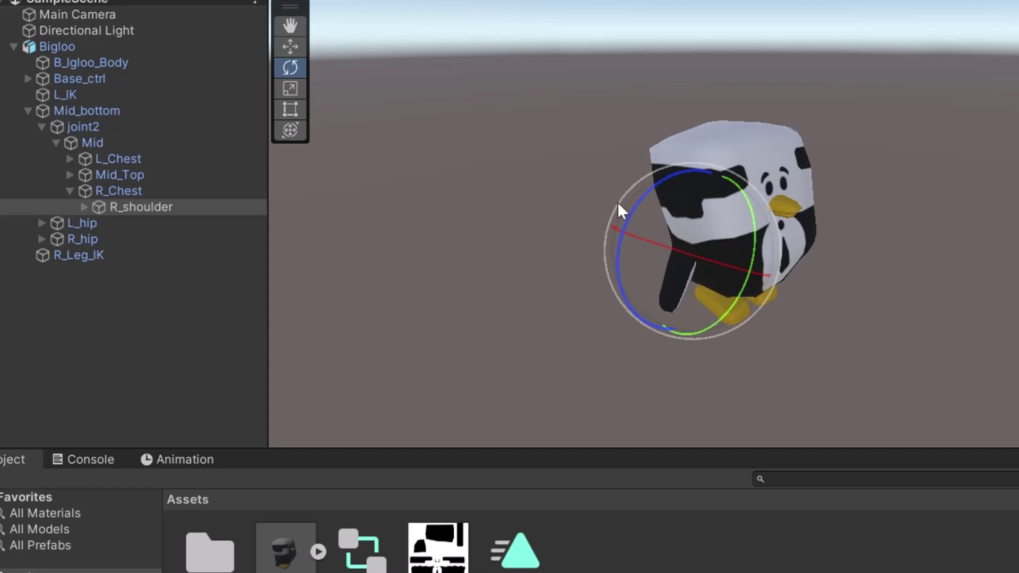
{"action": "left_click", "coordinate": [100, 130]}
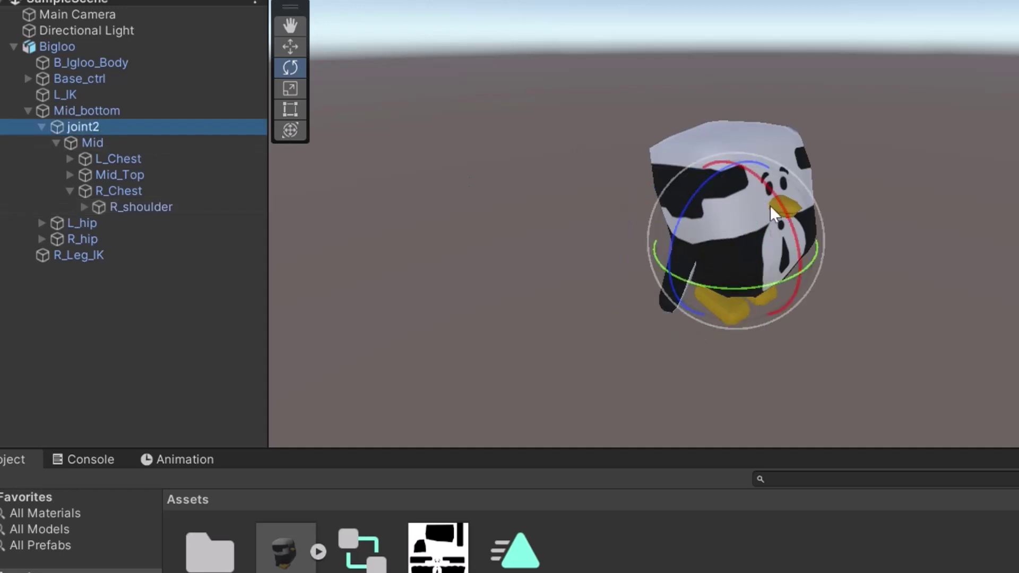
{"action": "mouse_move", "coordinate": [770, 205]}
{"action": "left_mouse_down"}
{"action": "mouse_move", "coordinate": [752, 180]}
{"action": "mouse_move", "coordinate": [766, 225]}
{"action": "mouse_move", "coordinate": [760, 183]}
{"action": "mouse_move", "coordinate": [759, 196]}
{"action": "mouse_move", "coordinate": [785, 198]}
{"action": "left_mouse_up"}
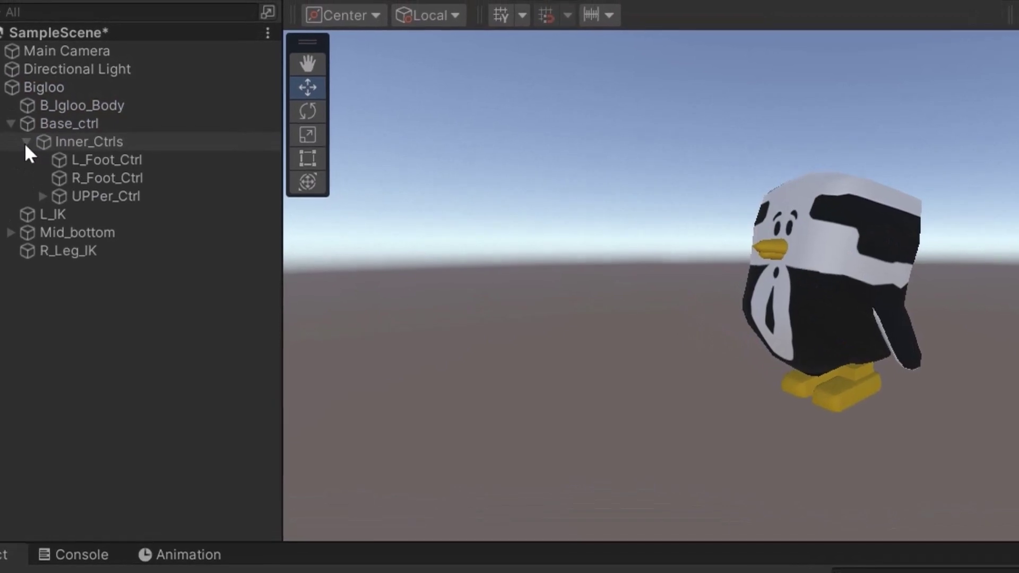
Expand UPPer_Ctrl and Back_Ctrl, then check L_wing_Ctrl, R_wing_Ctrl and UPPer_Ctrl on the model
{"action": "left_click", "coordinate": [43, 195]}
{"action": "left_click", "coordinate": [59, 215]}
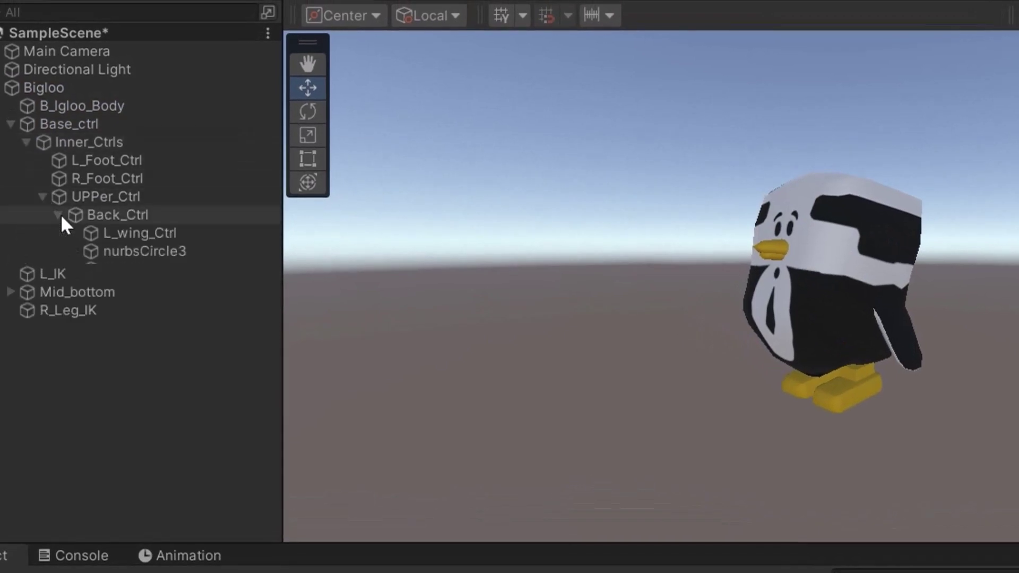
{"action": "left_click", "coordinate": [148, 233]}
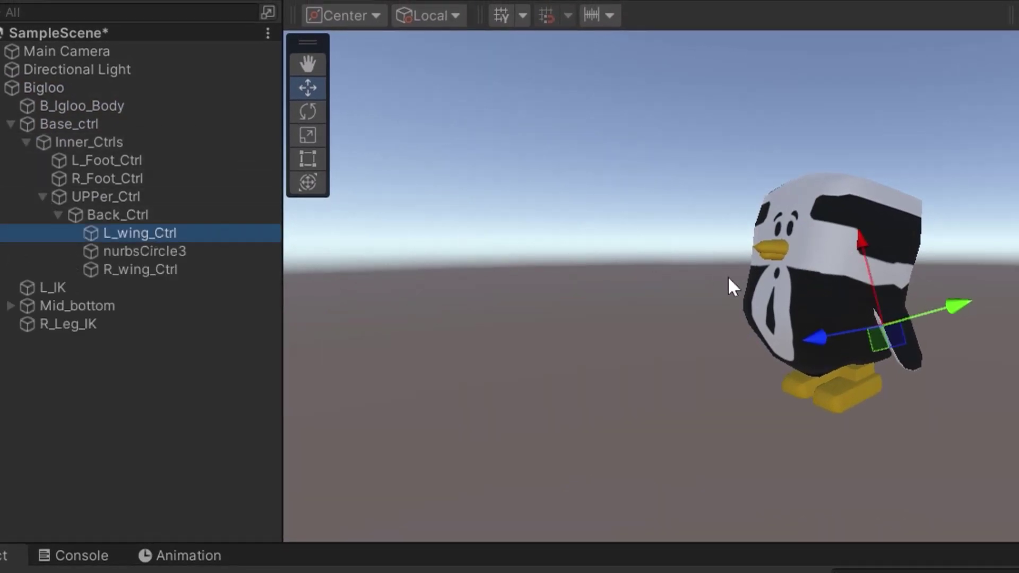
{"action": "left_click_drag", "start_coordinate": [718, 312], "coordinate": [1013, 329], "text": "alt"}
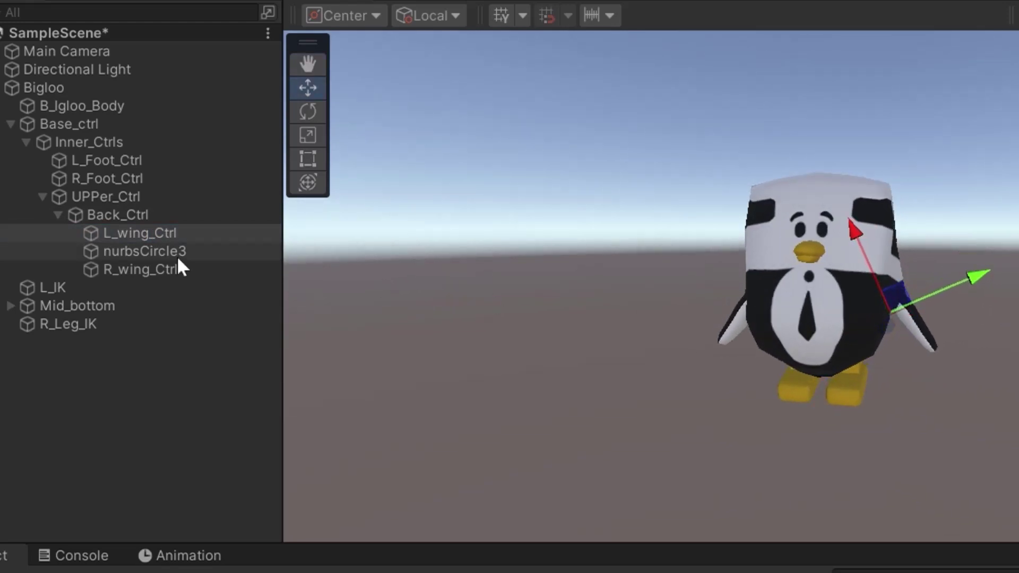
{"action": "left_click", "coordinate": [125, 270]}
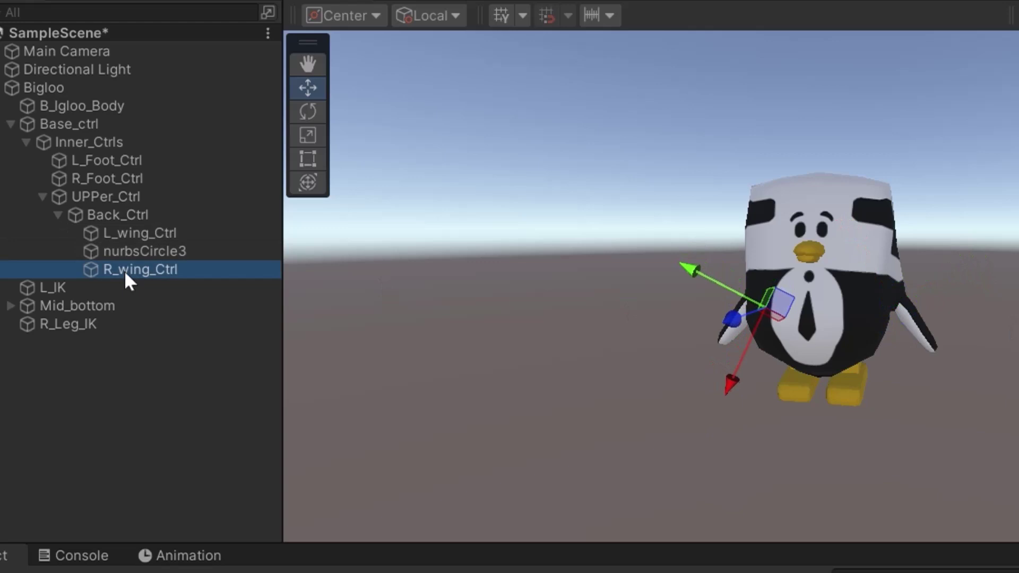
{"action": "left_click", "coordinate": [114, 196]}
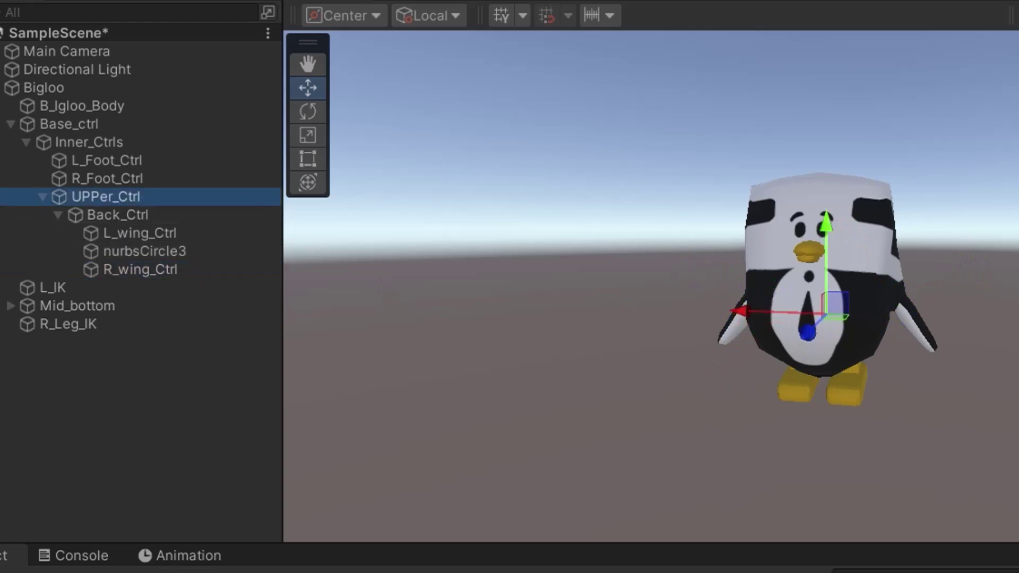
{"action": "left_click_drag", "start_coordinate": [754, 276], "coordinate": [829, 273], "text": "alt"}
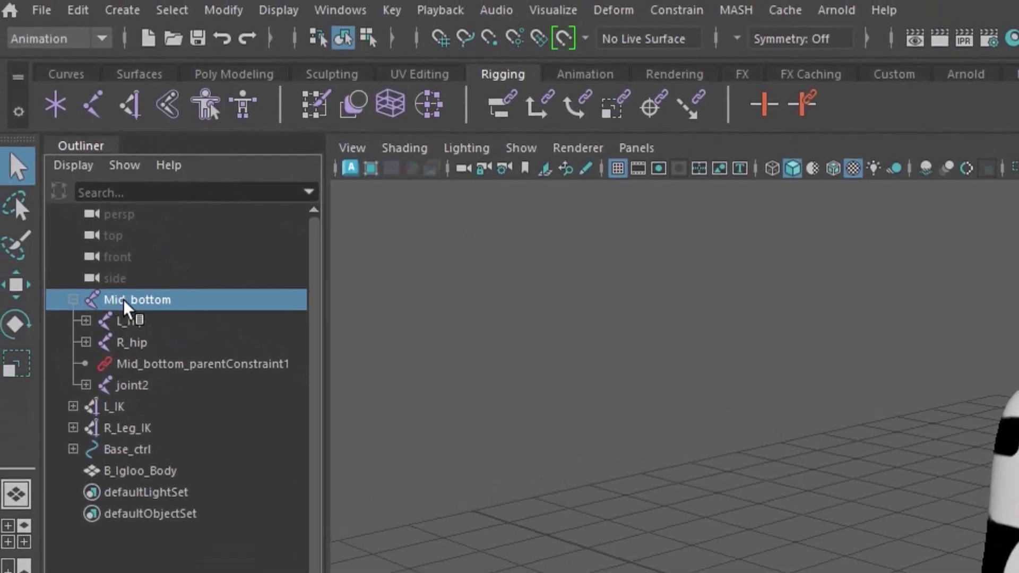
Select Mid_bottom together with its entire joint hierarchy
{"action": "left_click", "coordinate": [172, 9]}
{"action": "mouse_move", "coordinate": [223, 9]}
{"action": "mouse_move", "coordinate": [172, 9]}
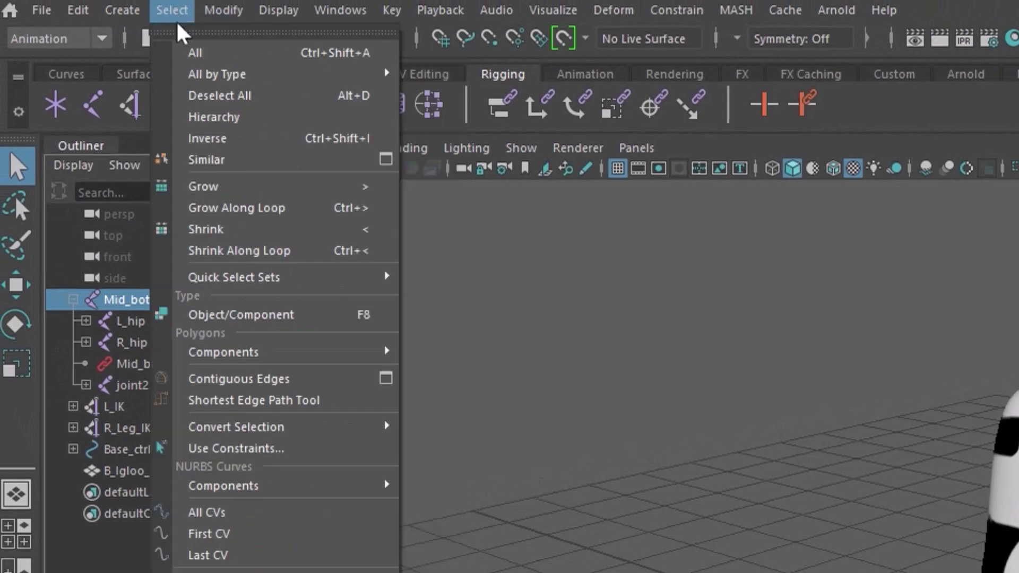
{"action": "left_click", "coordinate": [214, 117]}
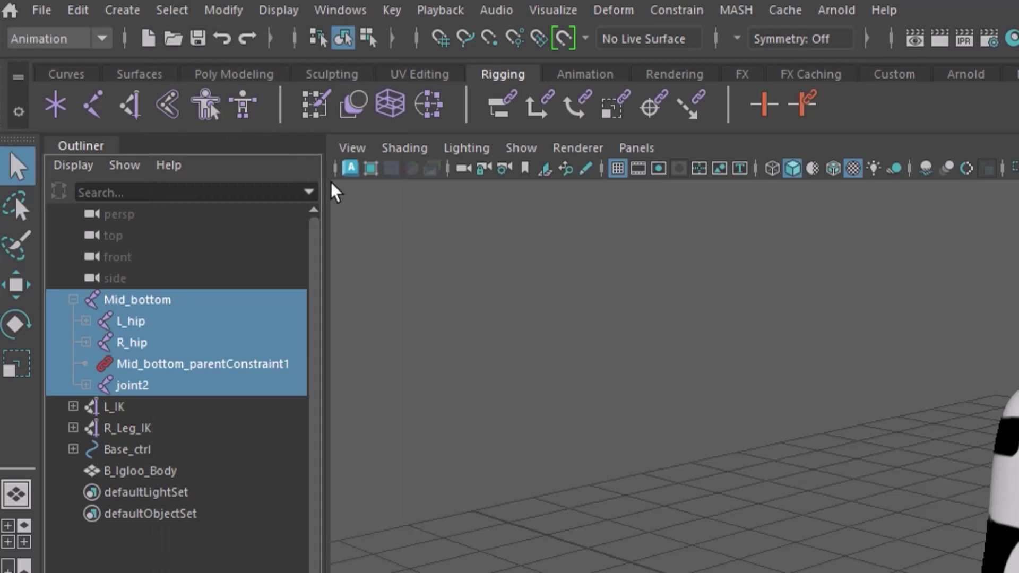
Switch the menu set to Animation and bring up the Key menu's Bake Simulation
{"action": "key", "text": "F3"}
{"action": "left_click", "coordinate": [72, 39]}
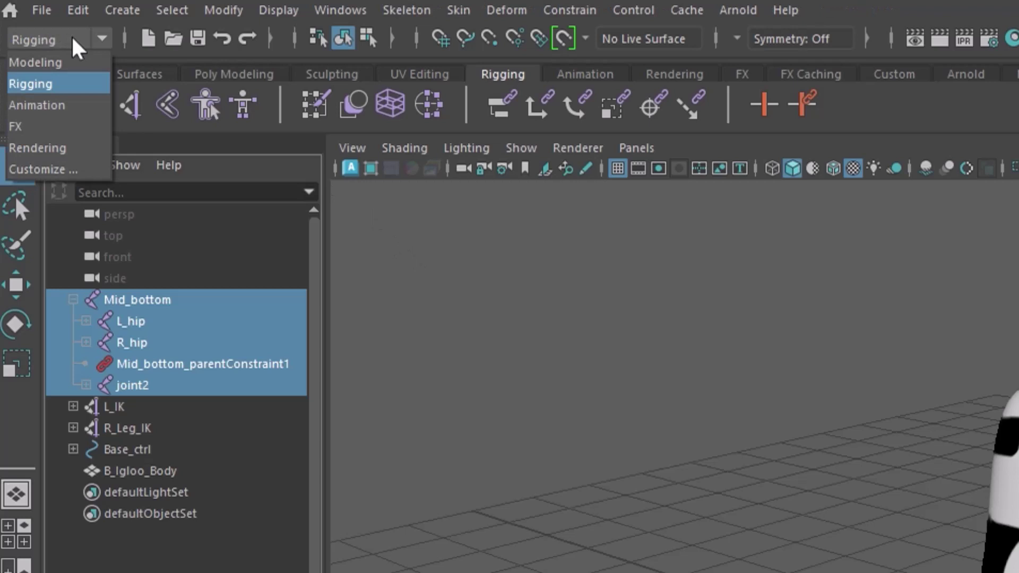
{"action": "left_click", "coordinate": [74, 109]}
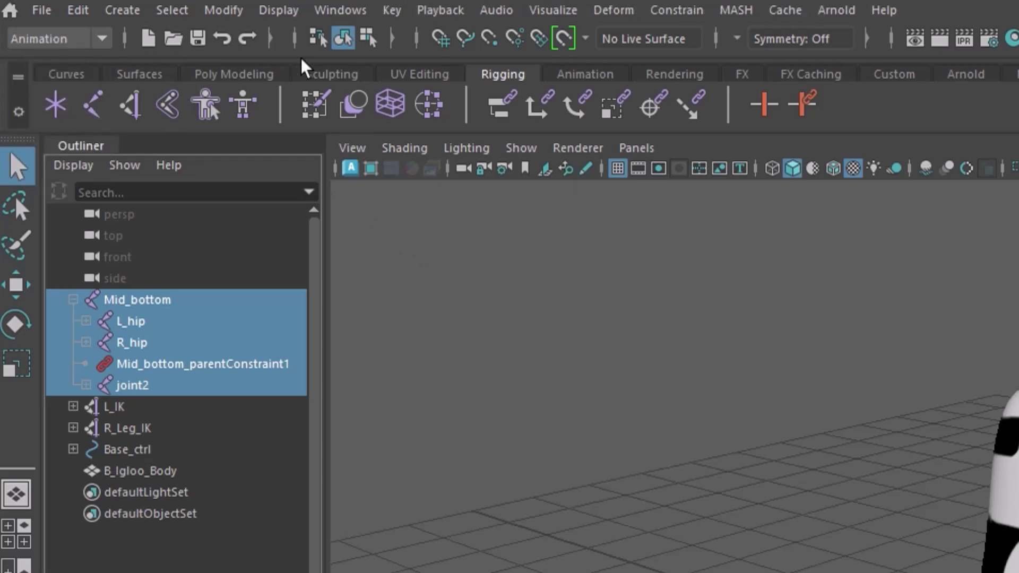
{"action": "left_click", "coordinate": [390, 14]}
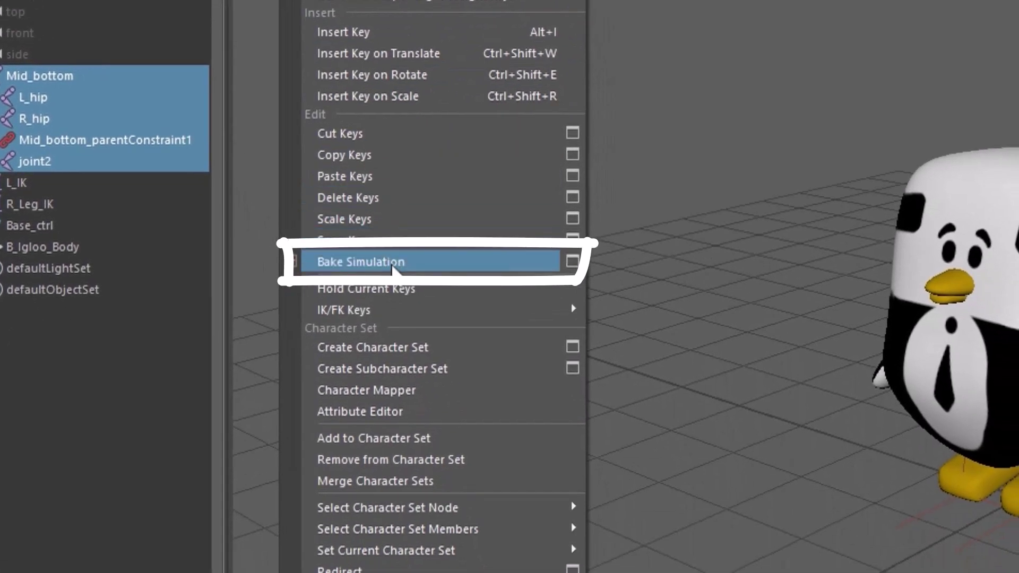
Bake the joint animation, then select Mid_bottom and B_Igloo_Body for sending to Unity
{"action": "left_click", "coordinate": [414, 262]}
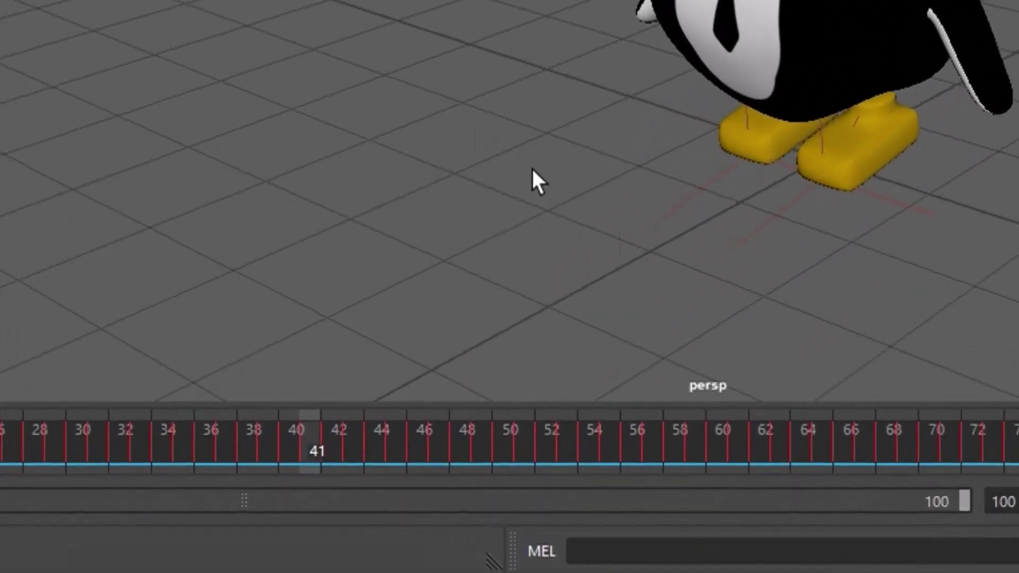
{"action": "left_click", "coordinate": [260, 4]}
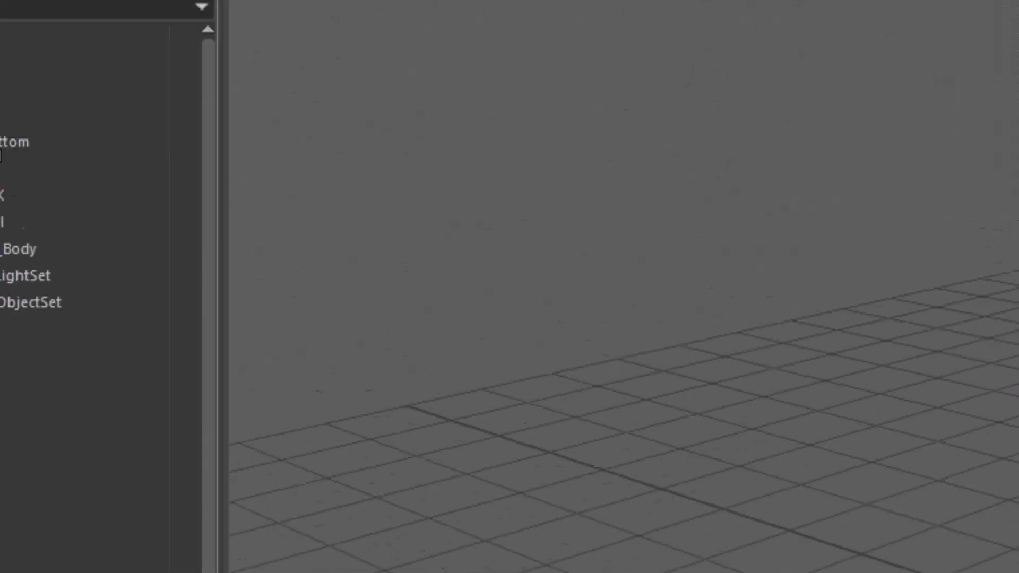
{"action": "left_click", "coordinate": [159, 378]}
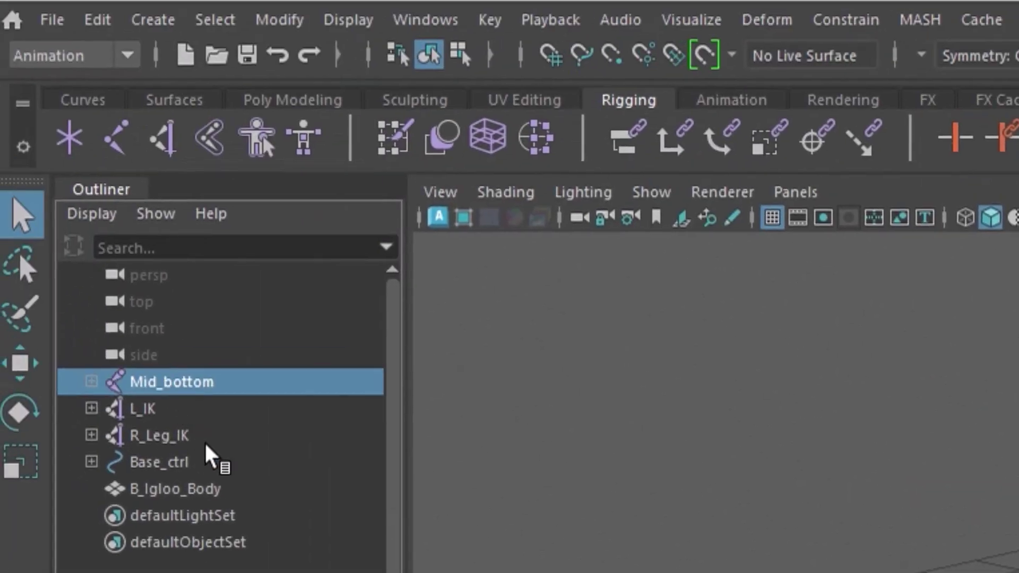
{"action": "left_click", "coordinate": [161, 484], "text": "ctrl"}
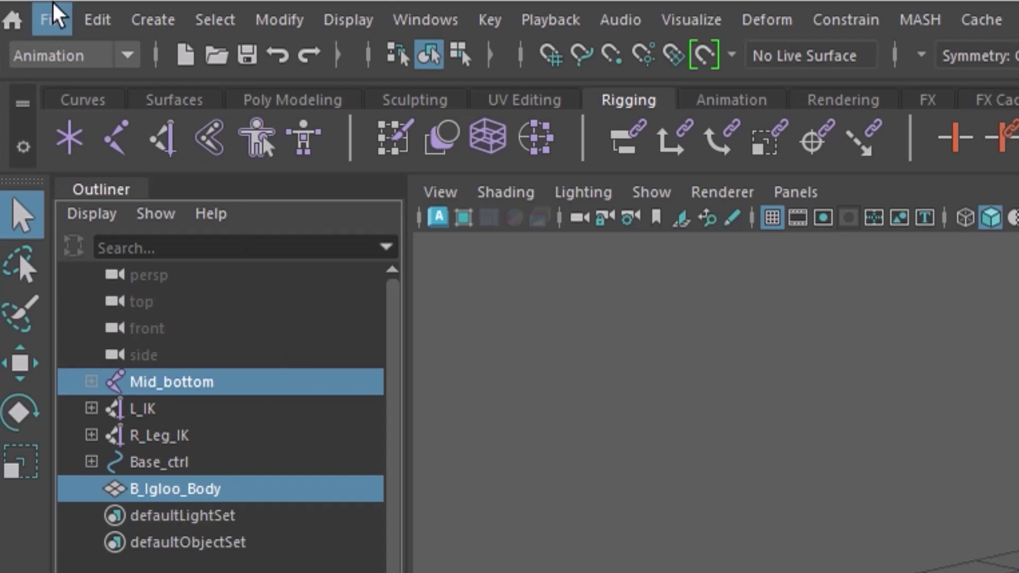
{"action": "left_click", "coordinate": [49, 18]}
Send the selected rig and mesh to Unity, then play Bigloo's Take 001 preview from the front
{"action": "mouse_move", "coordinate": [327, 472]}
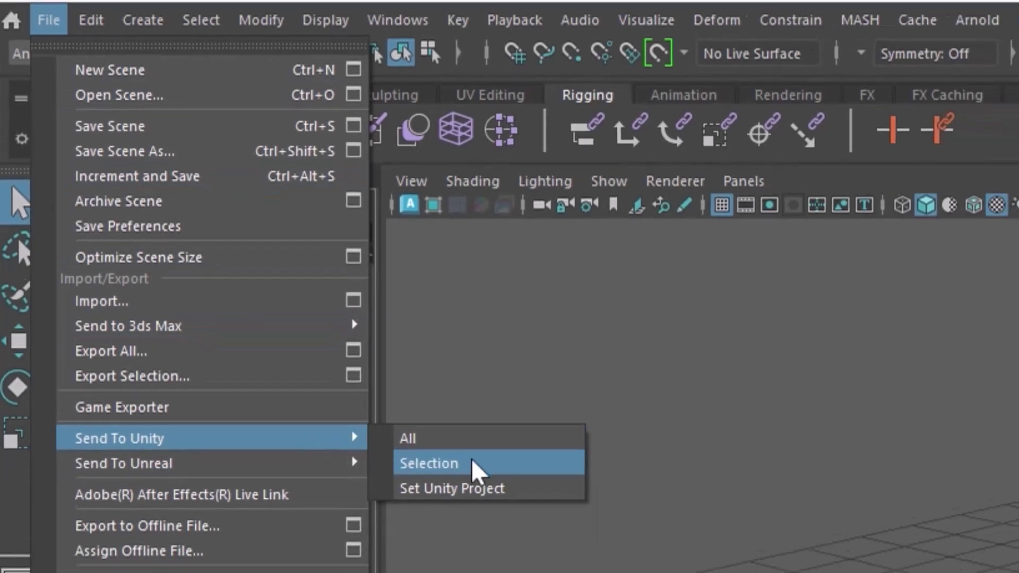
{"action": "left_click", "coordinate": [477, 469]}
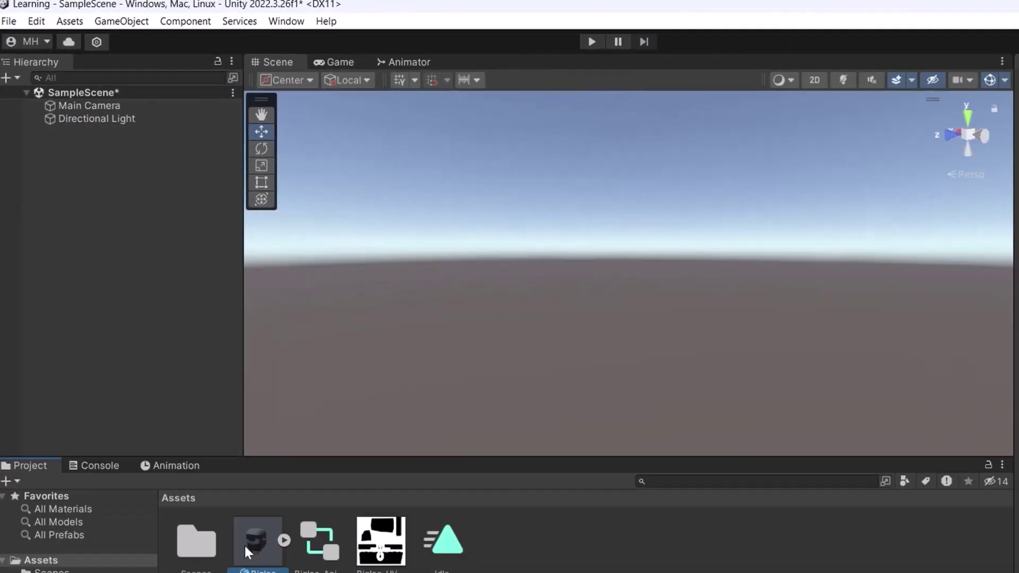
{"action": "left_click", "coordinate": [250, 541]}
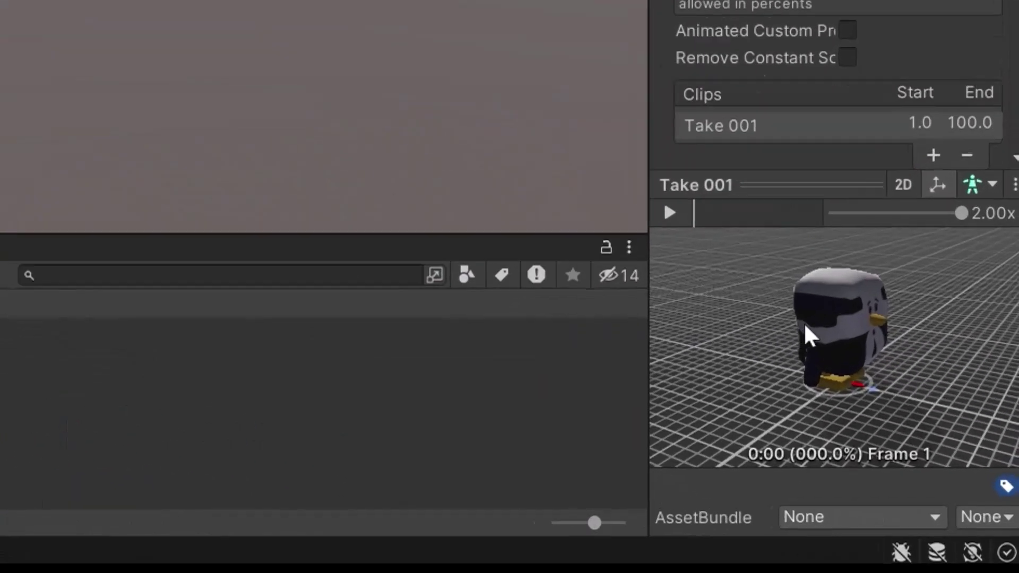
{"action": "left_click_drag", "start_coordinate": [909, 426], "coordinate": [843, 397]}
{"action": "left_click", "coordinate": [841, 366]}
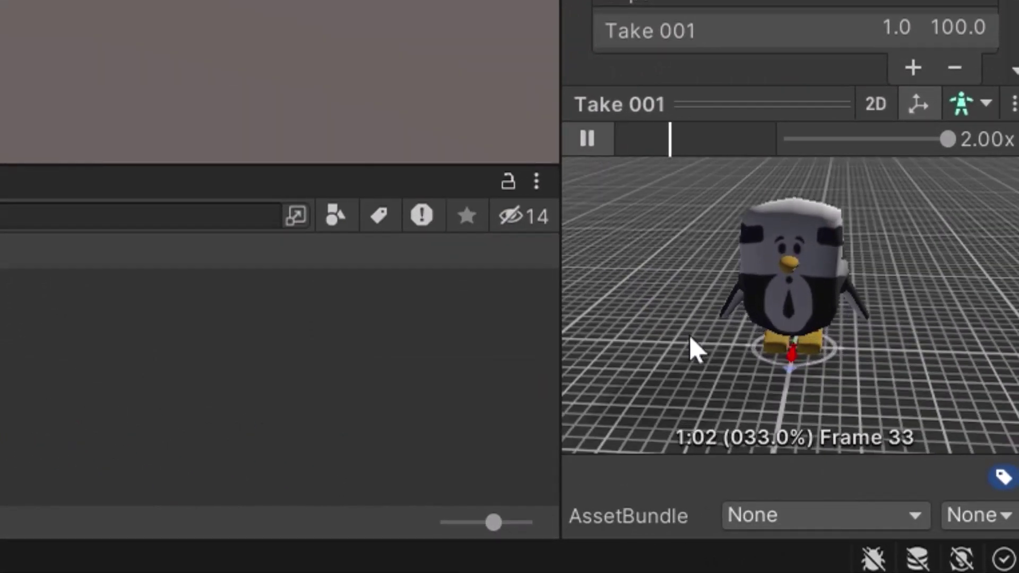
{"action": "left_click_drag", "start_coordinate": [693, 353], "coordinate": [746, 318]}
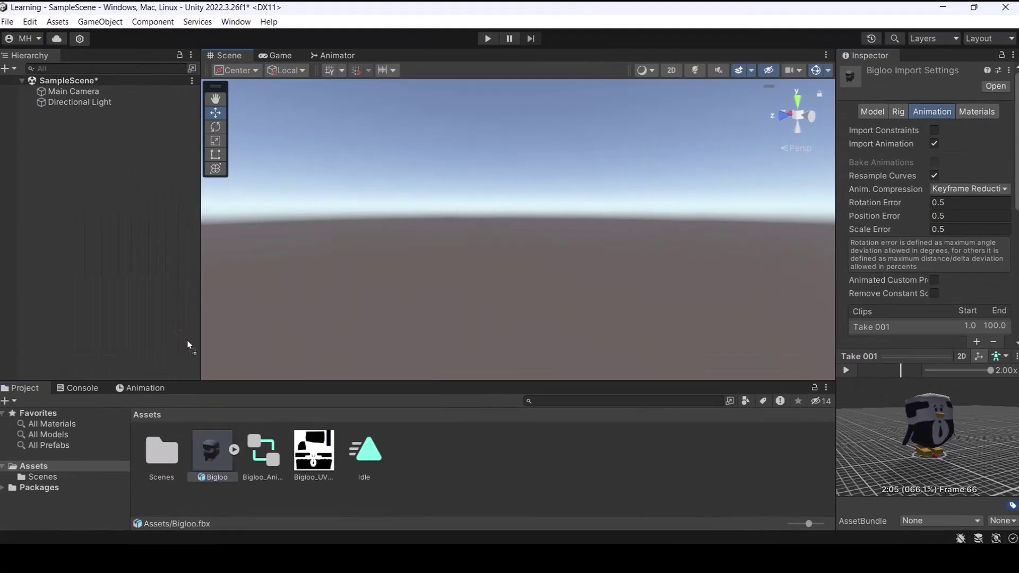
Place the Bigloo prefab in the scene and test-run it in the Game view
{"action": "left_click_drag", "start_coordinate": [211, 450], "coordinate": [105, 289]}
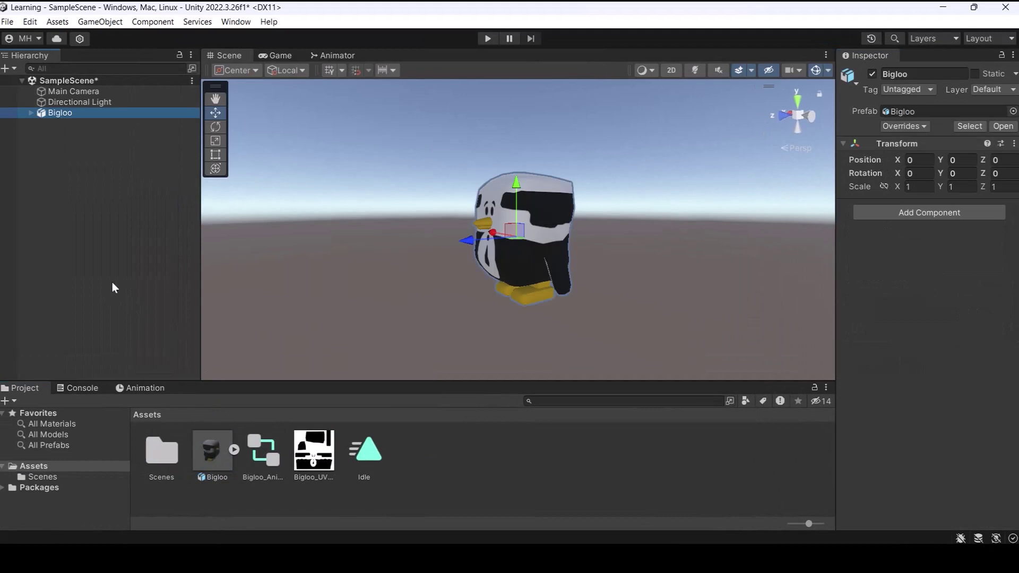
{"action": "left_click_drag", "start_coordinate": [350, 226], "coordinate": [372, 229], "text": "alt"}
{"action": "left_click", "coordinate": [281, 55]}
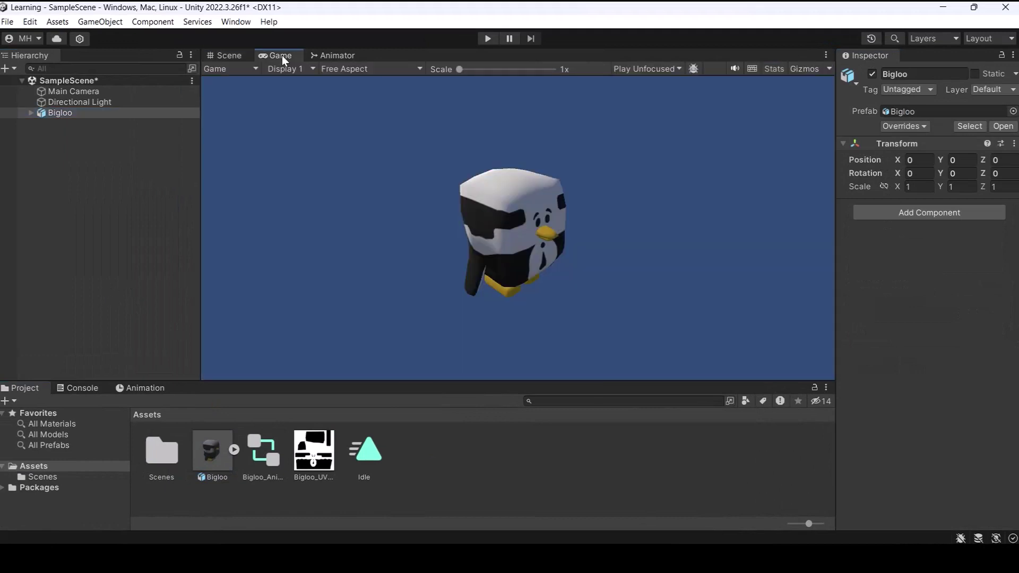
{"action": "left_click", "coordinate": [480, 41]}
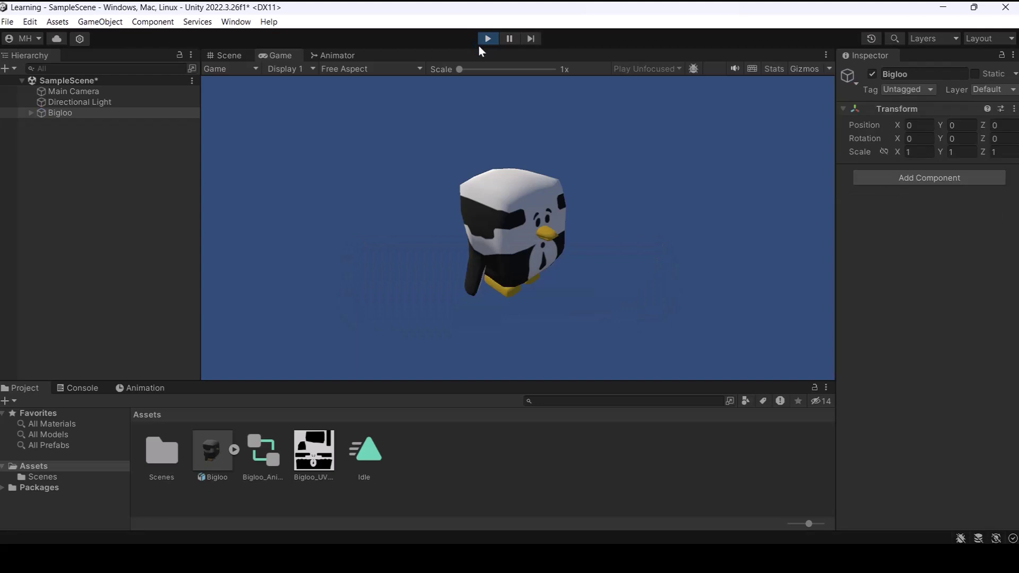
{"action": "left_click", "coordinate": [479, 43]}
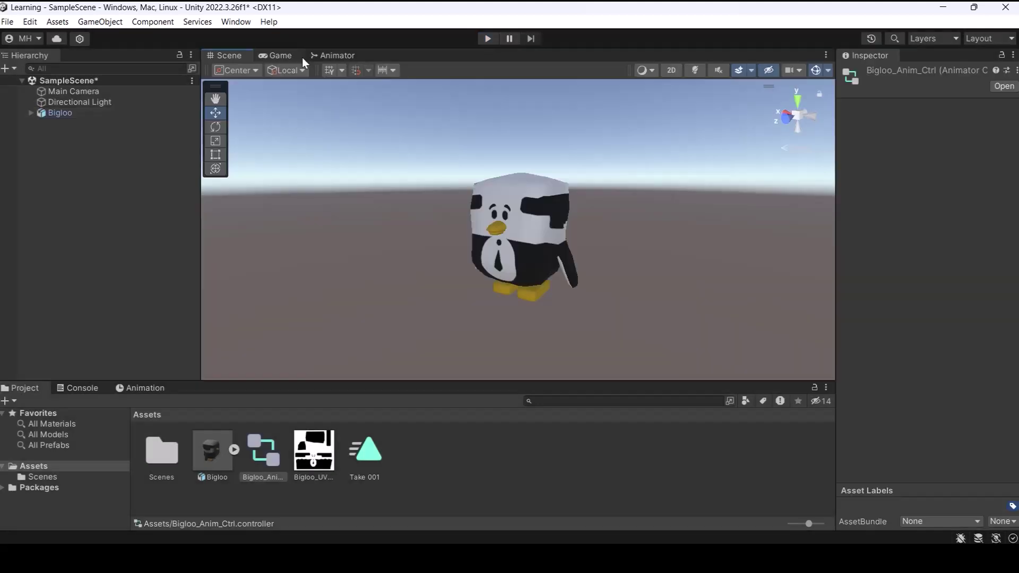
{"action": "left_click", "coordinate": [281, 55]}
Attach Bigloo_Anim_Ctrl to Bigloo as its Animator controller and play the game
{"action": "left_click", "coordinate": [66, 113]}
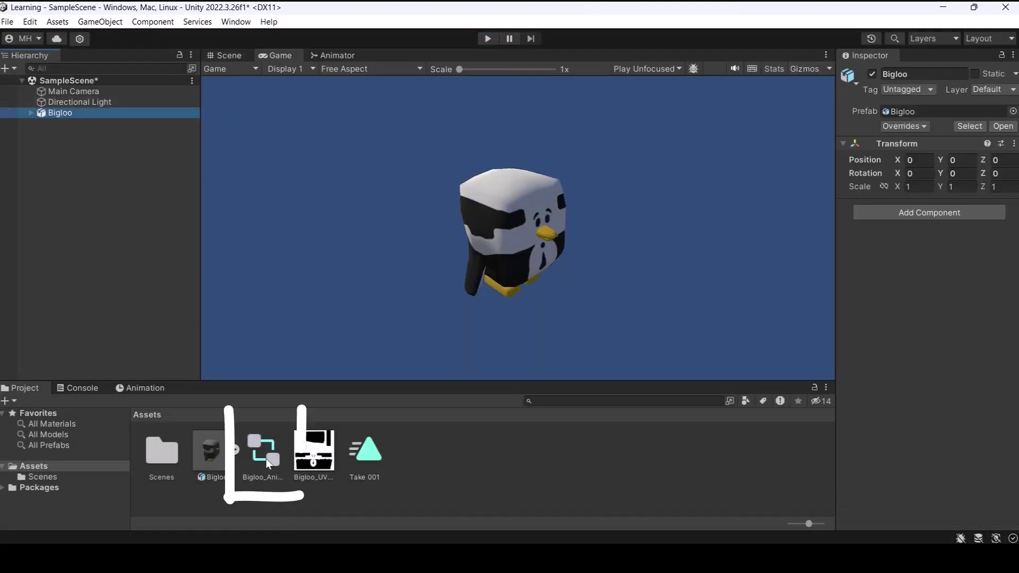
{"action": "left_click_drag", "start_coordinate": [264, 453], "coordinate": [578, 455]}
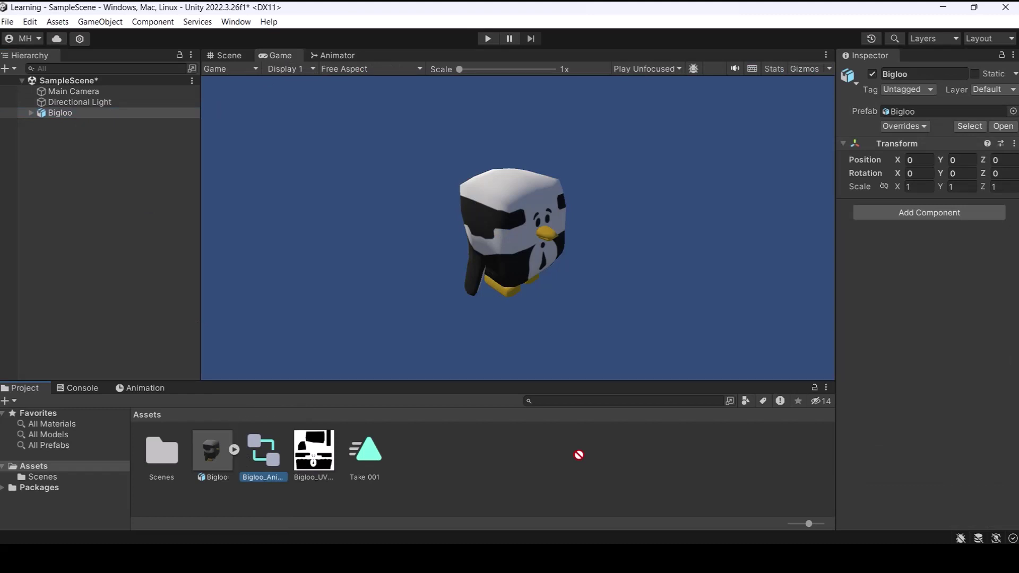
{"action": "left_click_drag", "start_coordinate": [917, 393], "coordinate": [934, 378]}
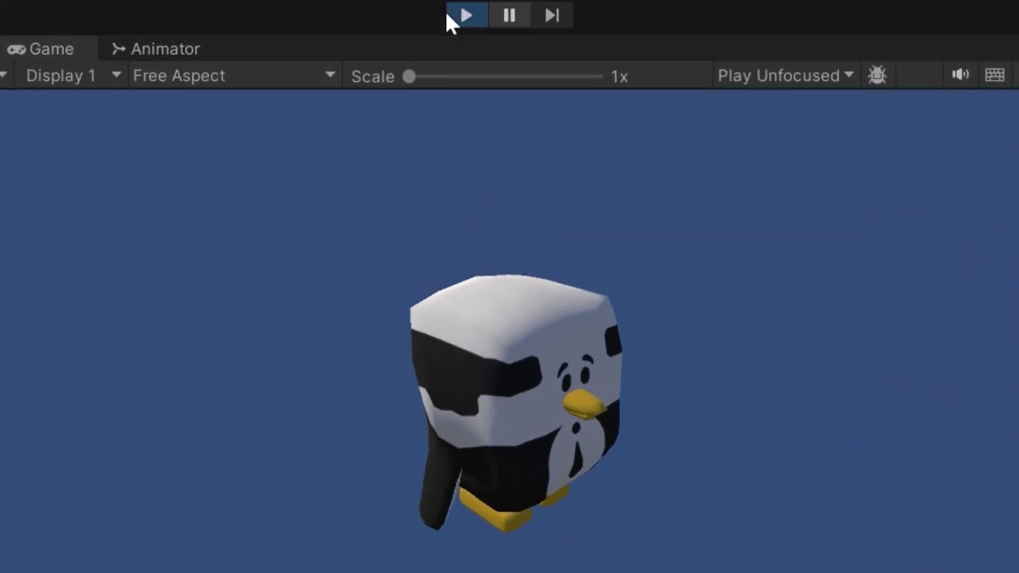
{"action": "left_click", "coordinate": [483, 40]}
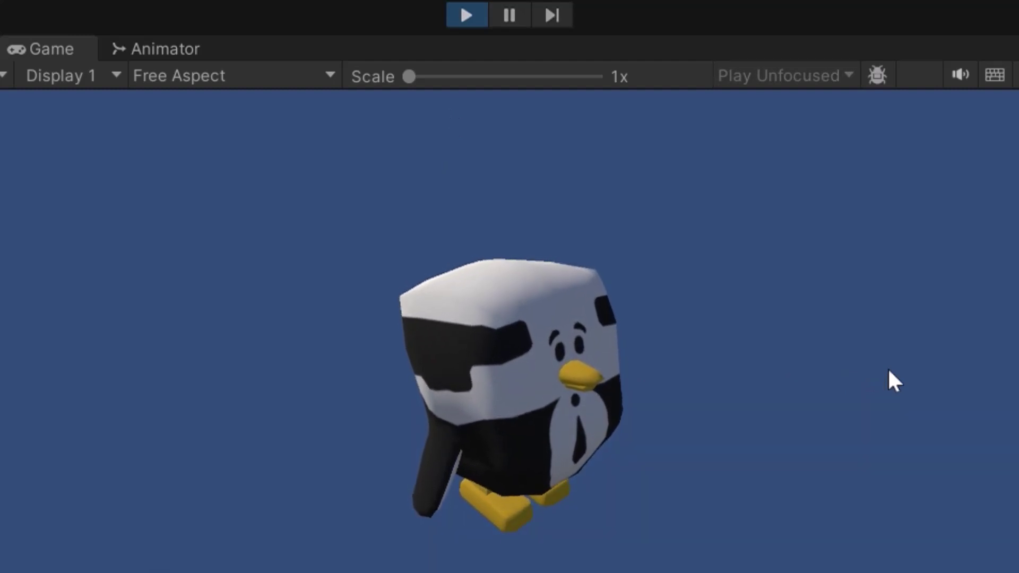
Stop the game and reimport the Bigloo model with a revised Scale Factor
{"action": "left_click", "coordinate": [480, 16]}
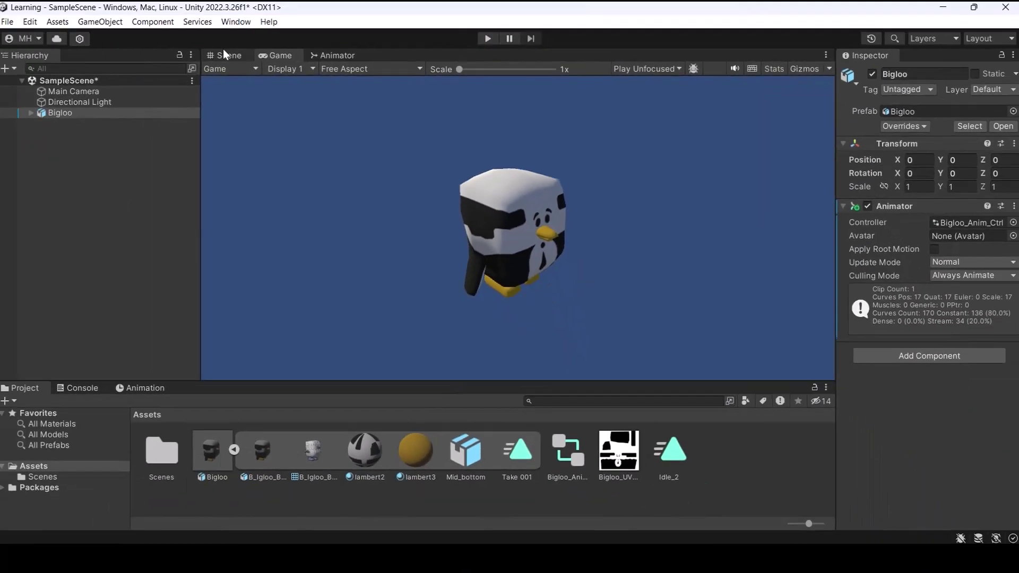
{"action": "left_click", "coordinate": [224, 52]}
{"action": "left_click", "coordinate": [224, 438]}
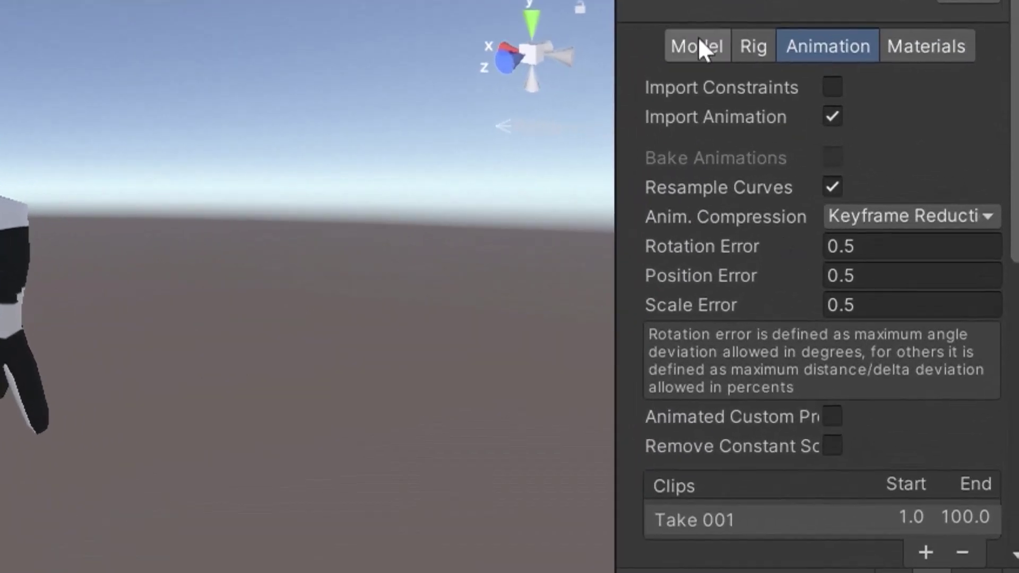
{"action": "left_click", "coordinate": [698, 48]}
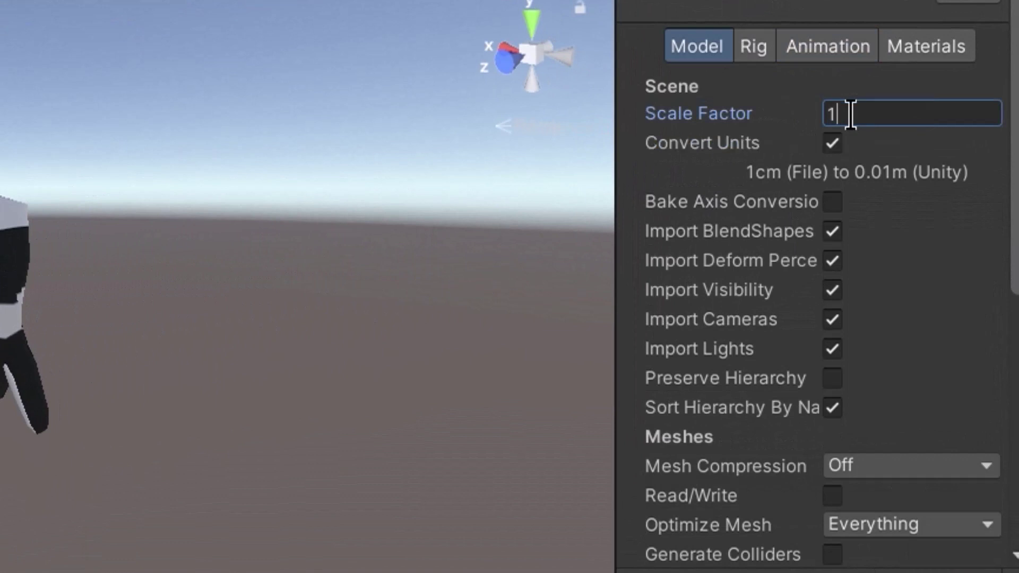
{"action": "scroll", "coordinate": [897, 444], "scroll_direction": "down", "scroll_amount": 10}
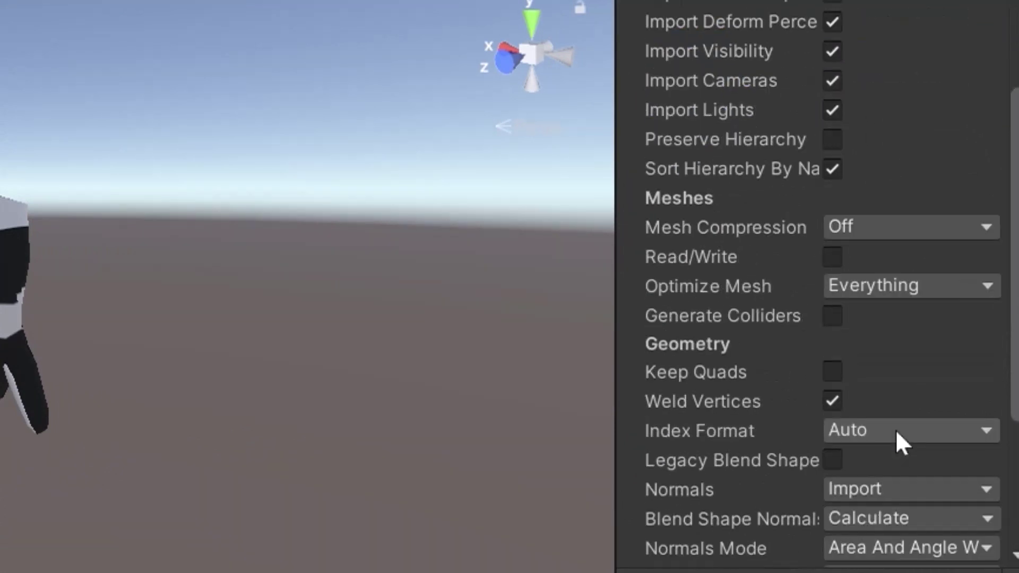
{"action": "left_click", "coordinate": [959, 542]}
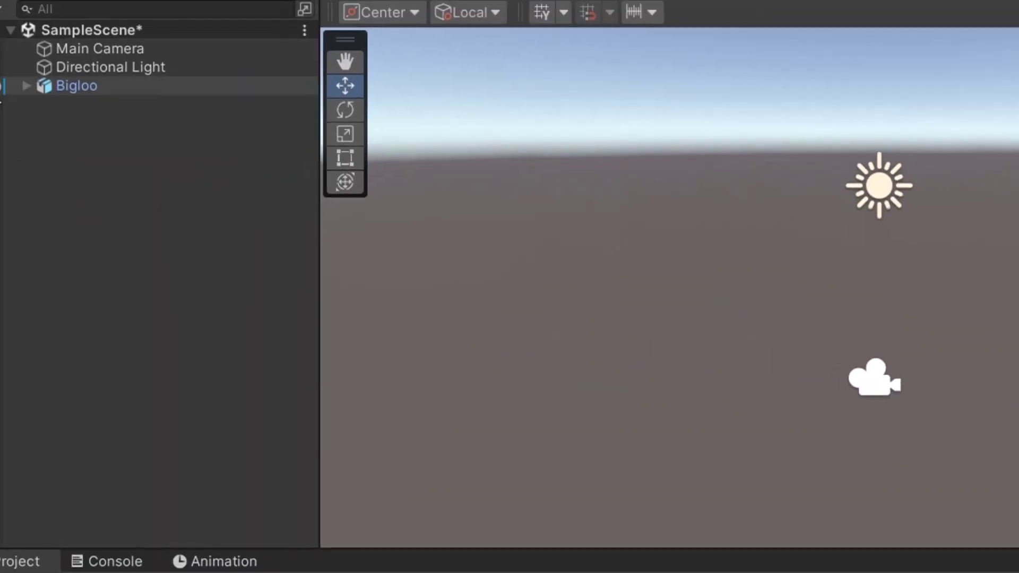
Expand Bigloo's hierarchy and select the Bigloo root object
{"action": "left_click", "coordinate": [26, 86]}
{"action": "left_click", "coordinate": [103, 109]}
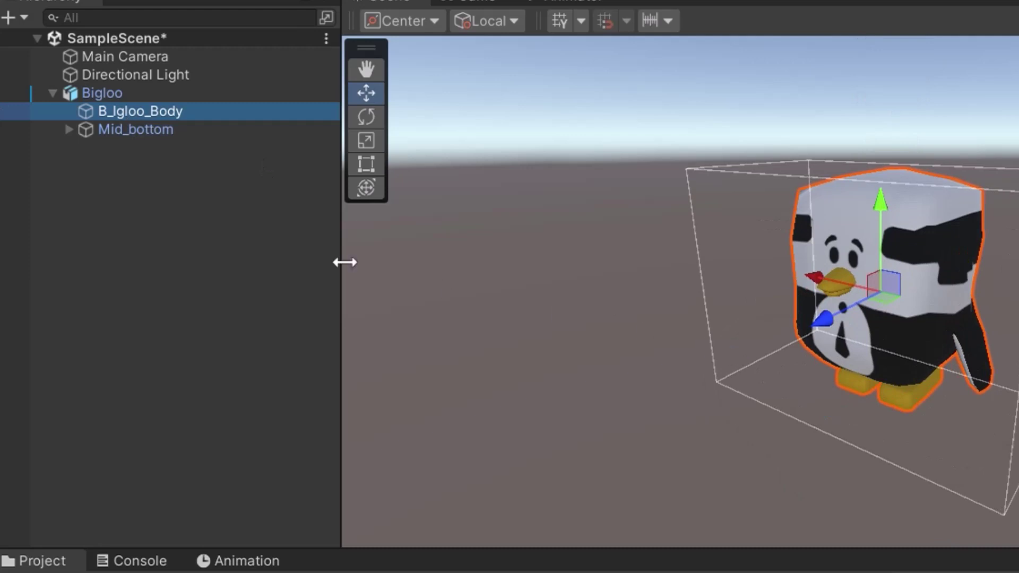
{"action": "left_click", "coordinate": [133, 132]}
{"action": "left_click", "coordinate": [142, 98]}
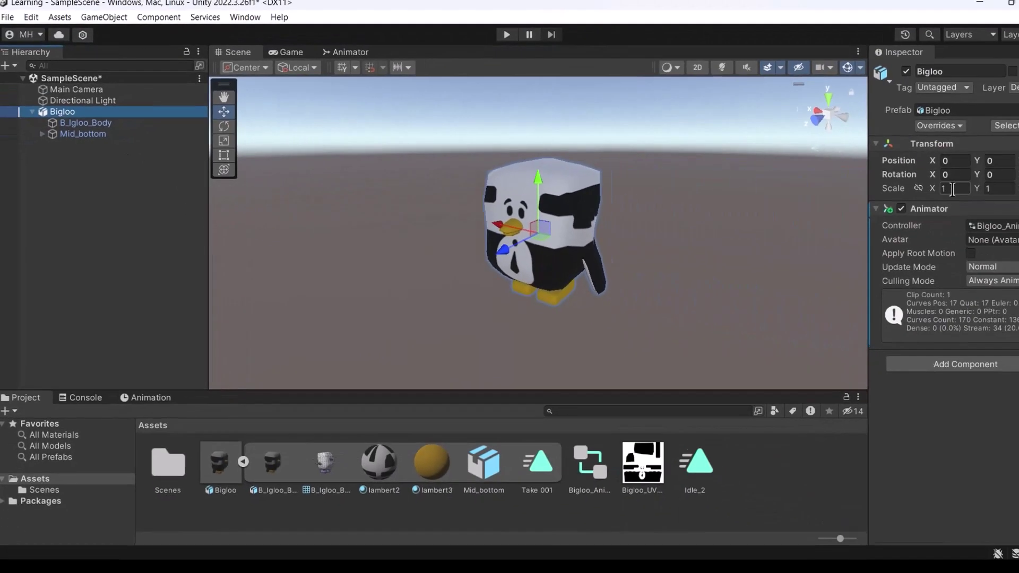
Set the Bigloo root's scale to 10 on X, Y and Z, then play the game
{"action": "left_click", "coordinate": [917, 186]}
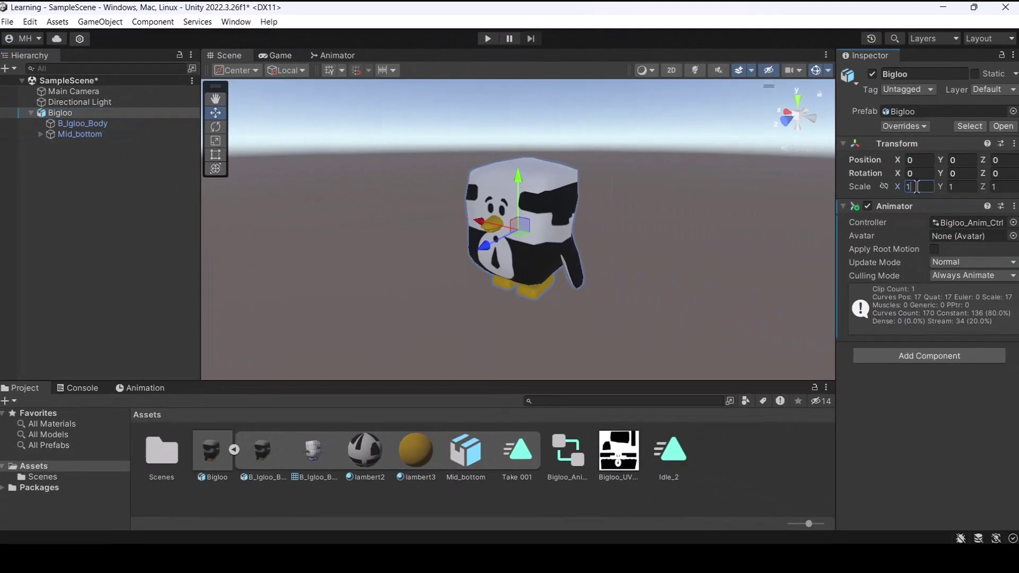
{"action": "type", "text": "10"}
{"action": "key", "text": "Tab"}
{"action": "key", "text": "Tab"}
{"action": "type", "text": "0"}
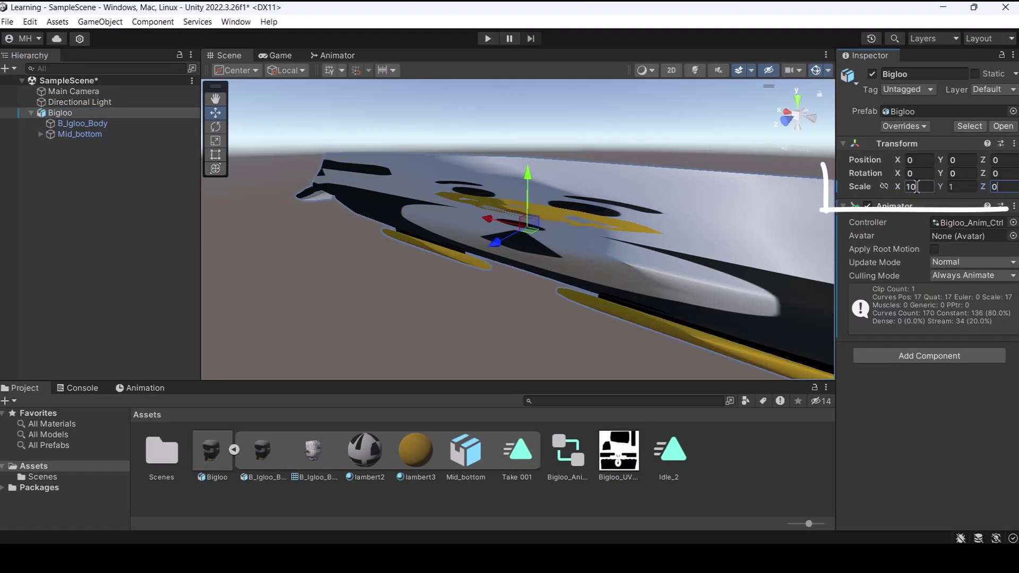
{"action": "type", "text": "10"}
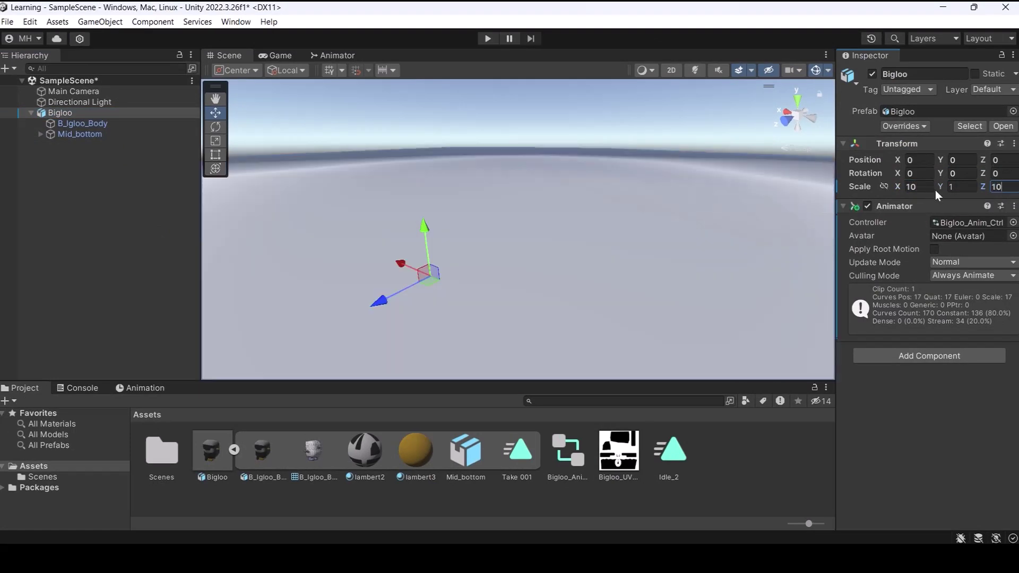
{"action": "type", "text": "0"}
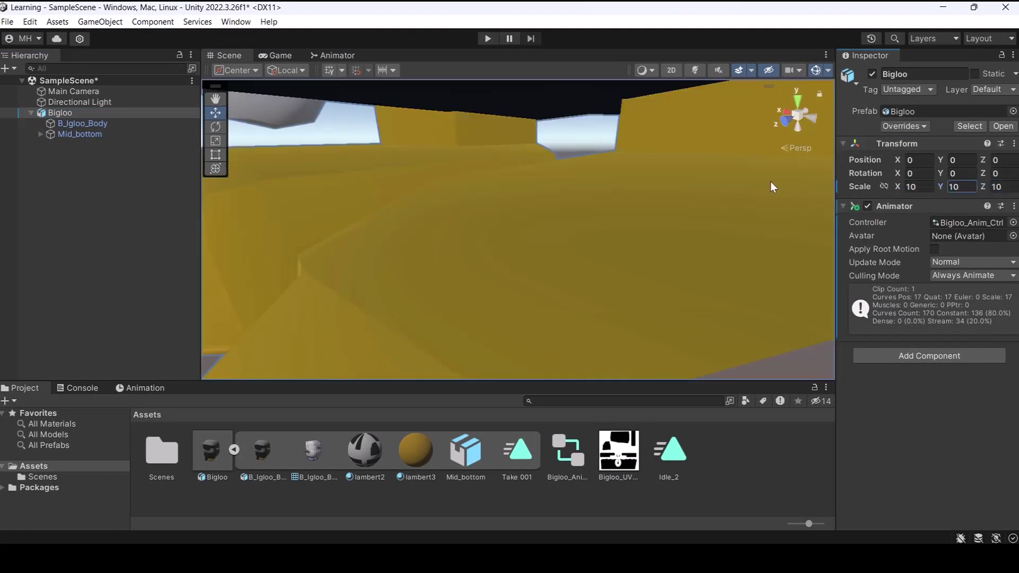
{"action": "key", "text": "ctrl+p"}
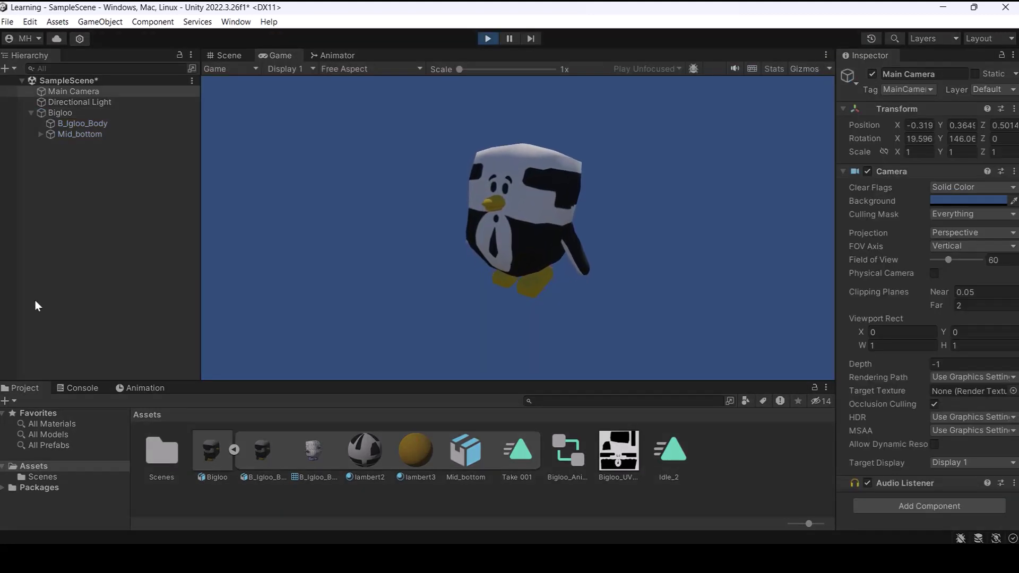